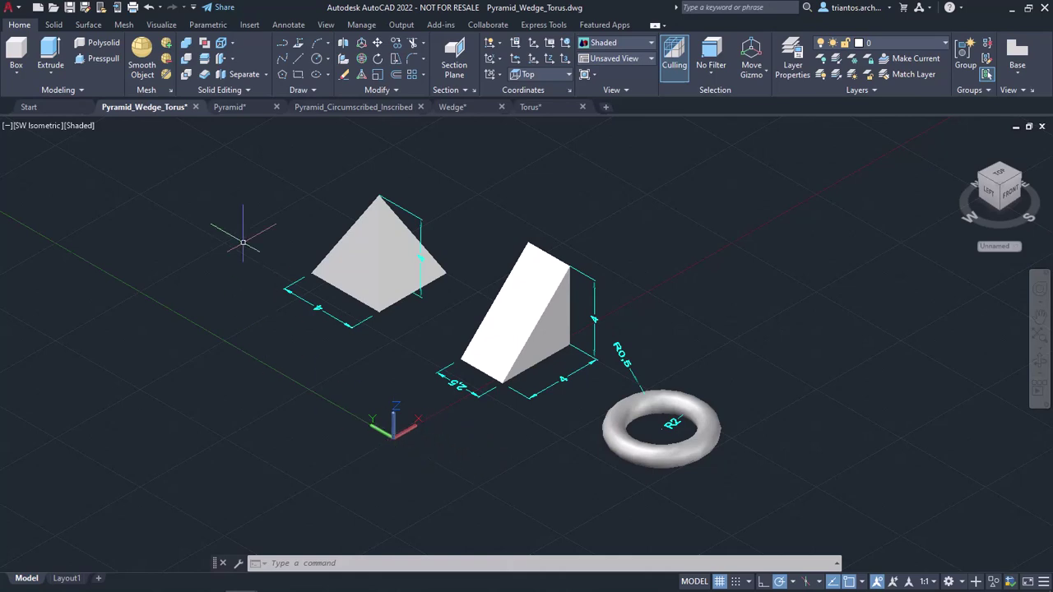
- Switch from Pyramid_Wedge_Torus to the empty Pyramid drawing
{"action": "left_click", "coordinate": [238, 112]}
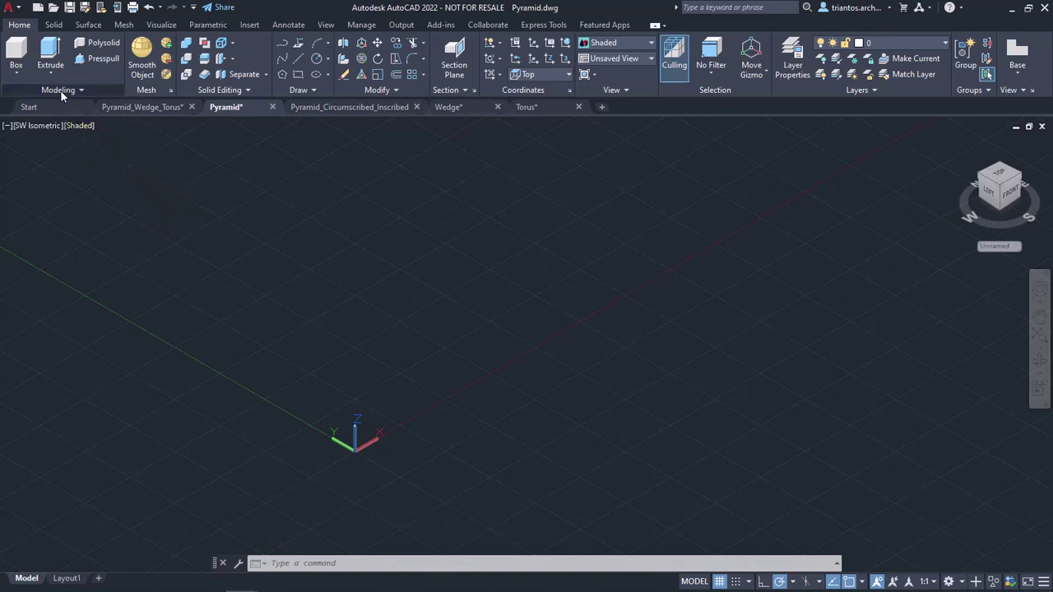
- Create a four-sided pyramid with base radius 5 and height 10 using PYRAMID
{"action": "left_click", "coordinate": [18, 75]}
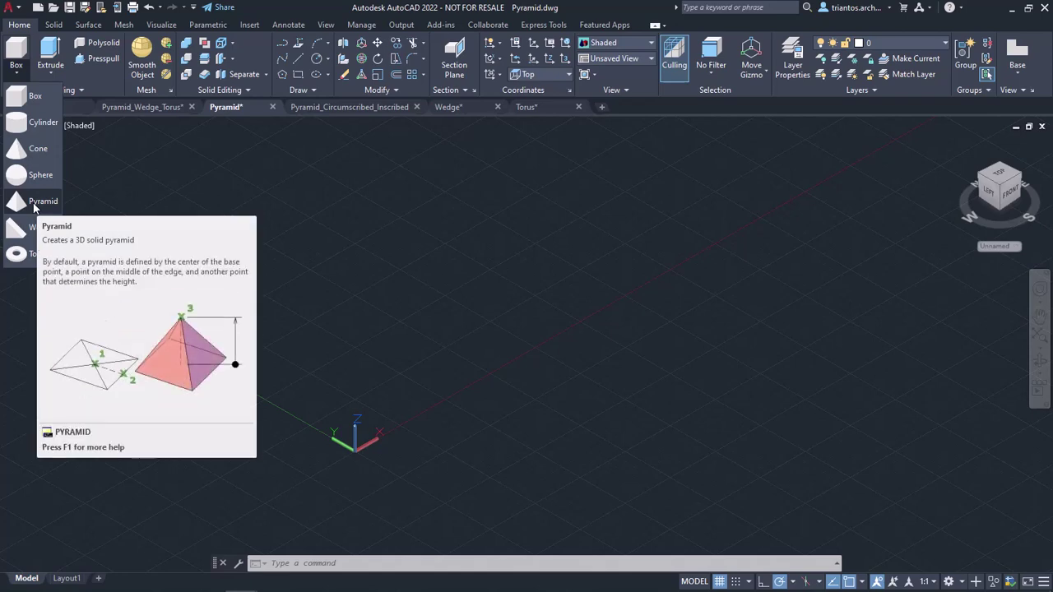
{"action": "key", "text": "Escape"}
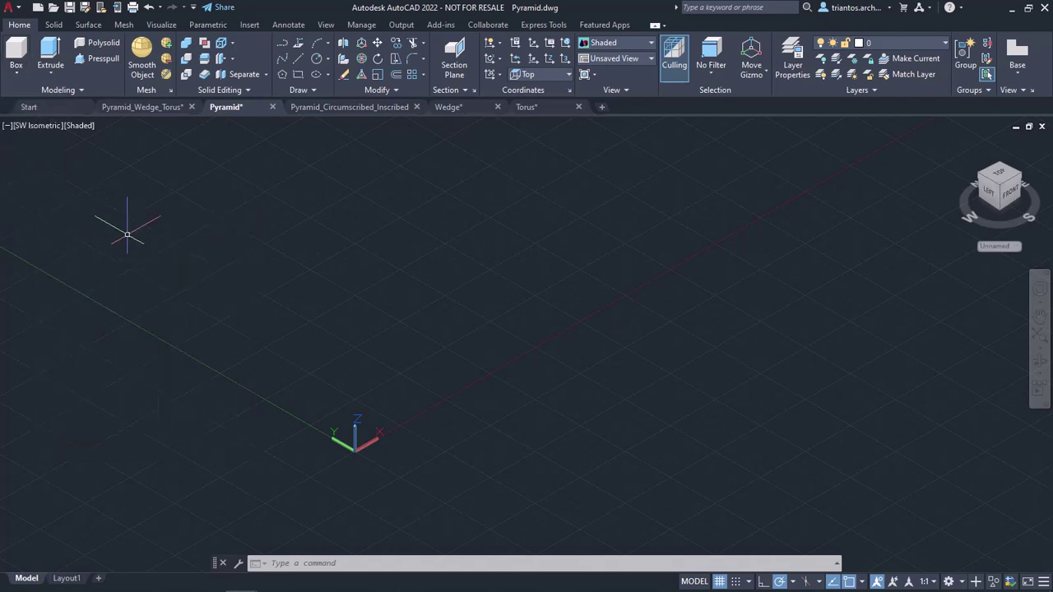
{"action": "type", "text": "pyramid"}
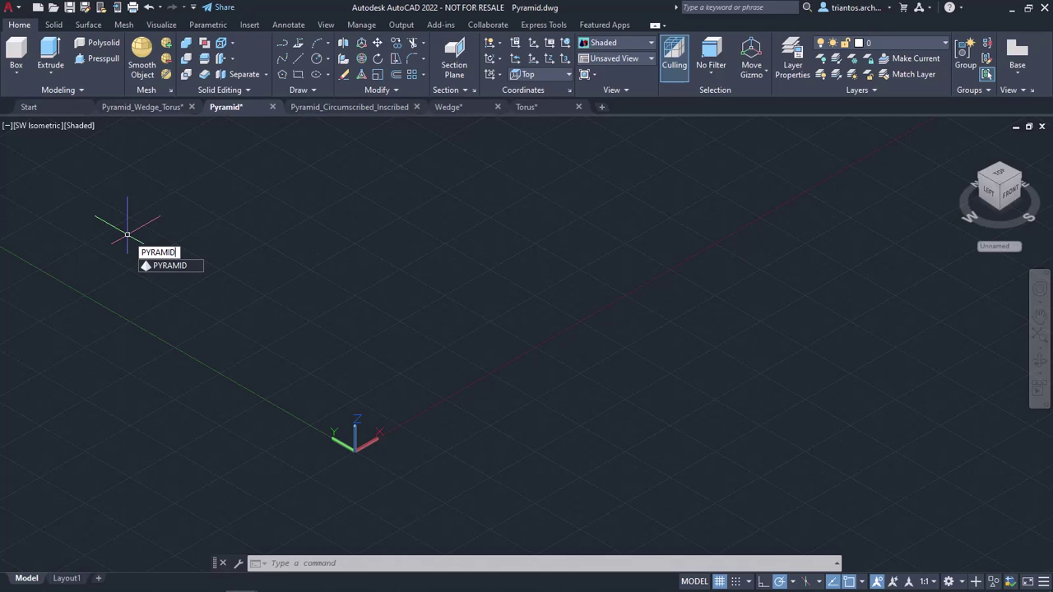
{"action": "key", "text": "Return"}
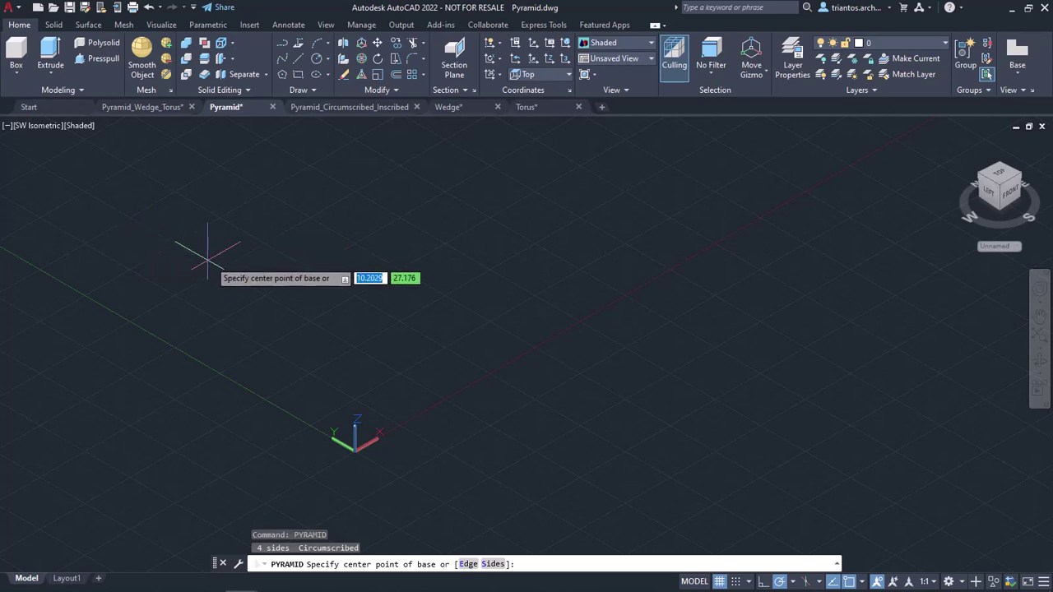
{"action": "left_click", "coordinate": [469, 353]}
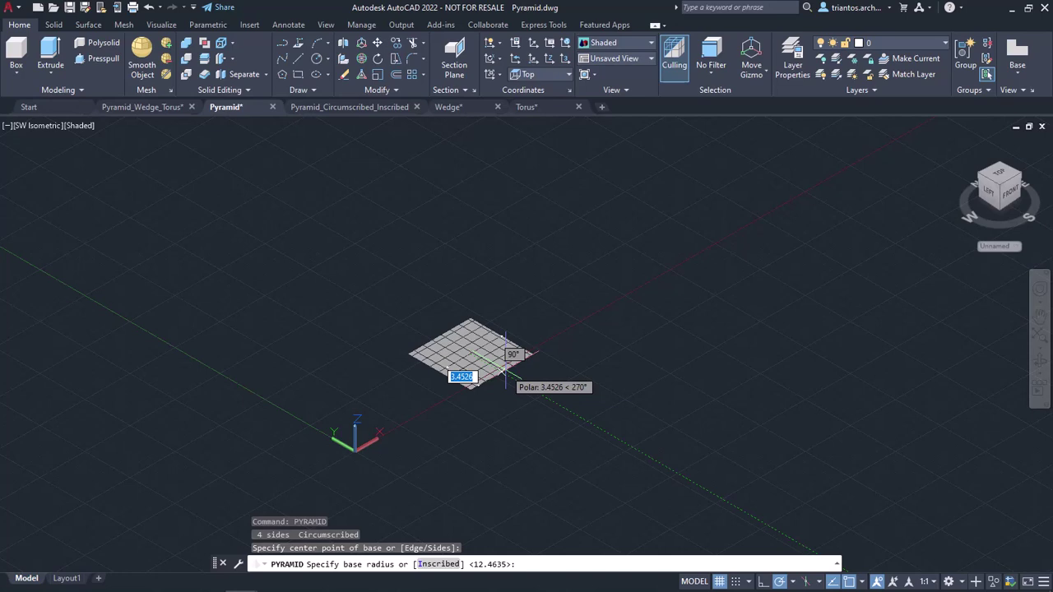
{"action": "type", "text": "5"}
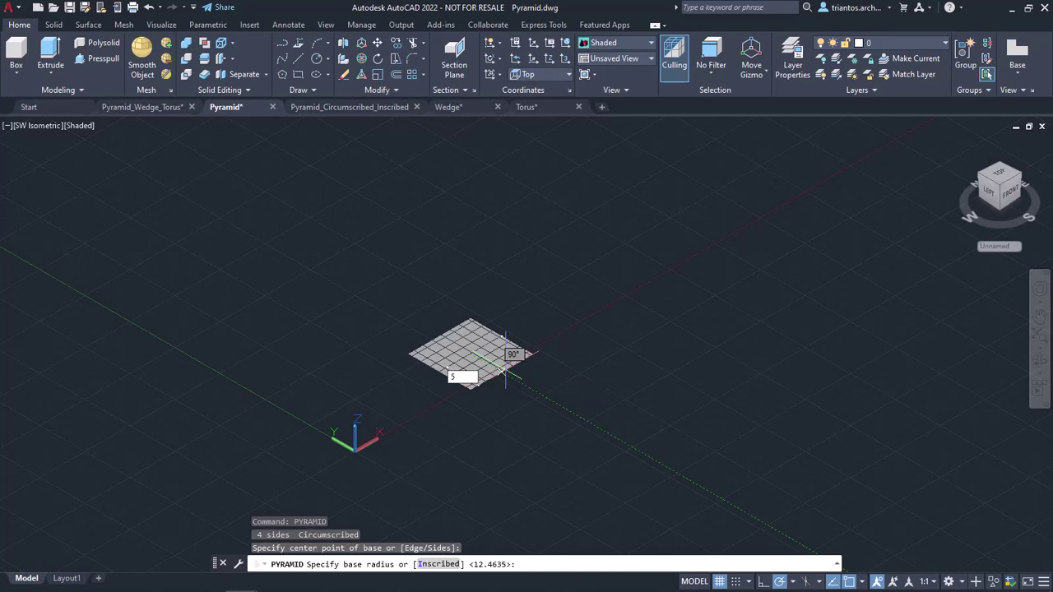
{"action": "key", "text": "Return"}
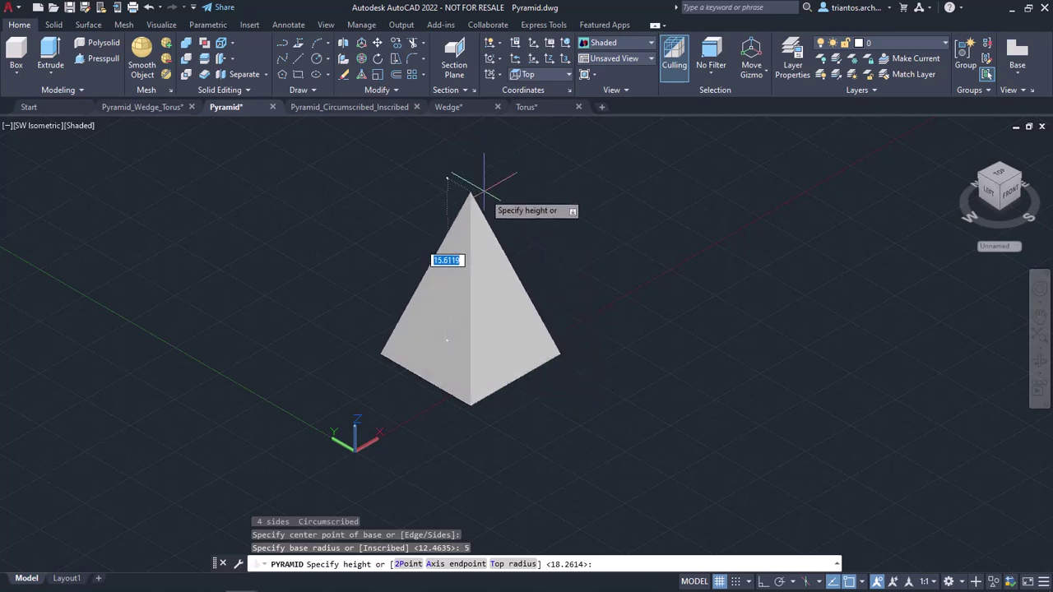
{"action": "type", "text": "10"}
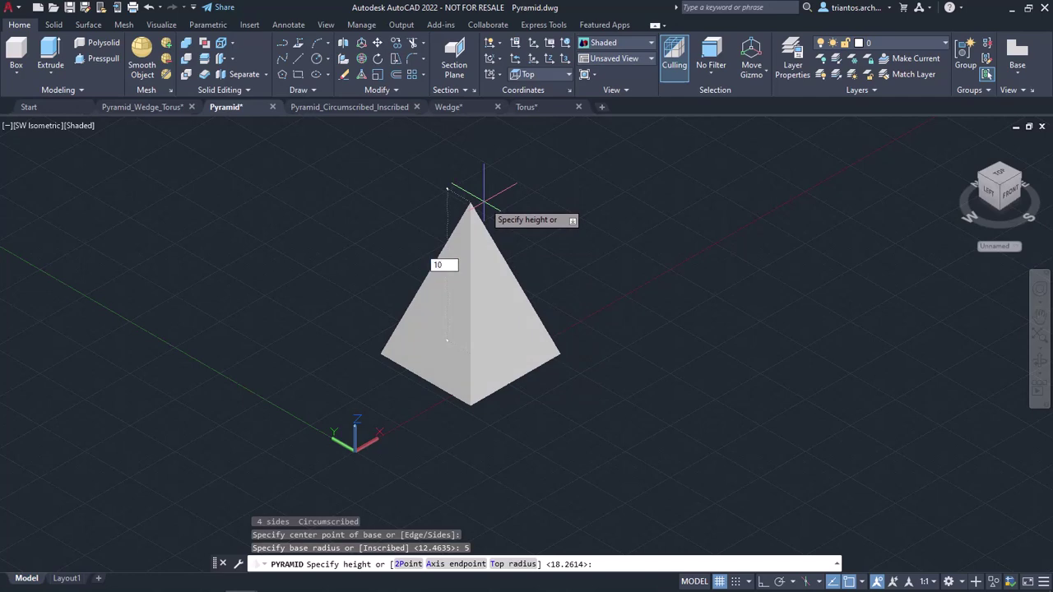
{"action": "key", "text": "Return"}
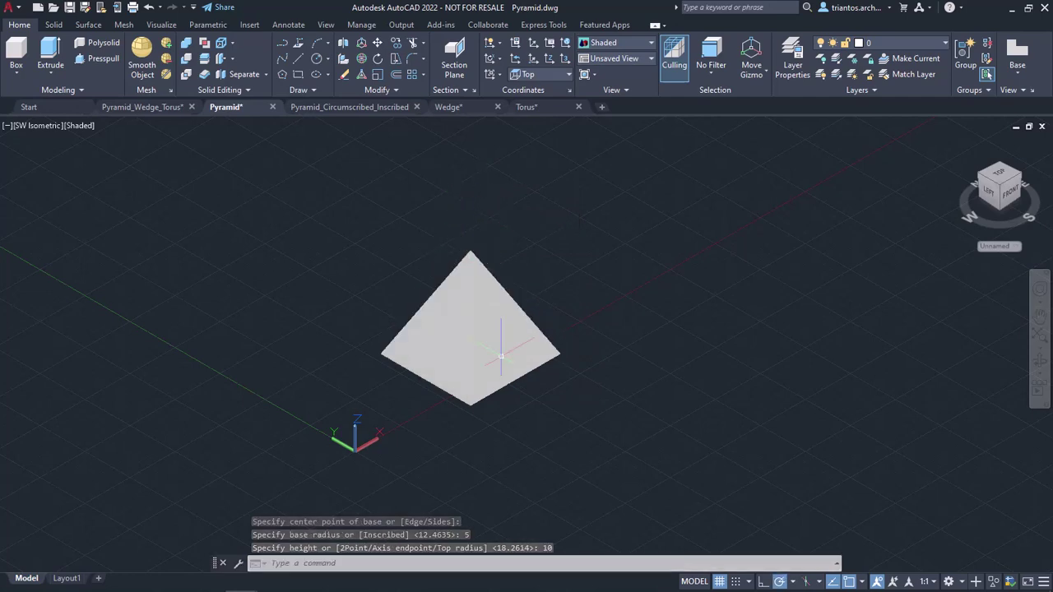
{"action": "middle_click_drag", "start_coordinate": [547, 416], "coordinate": [486, 403], "text": "shift"}
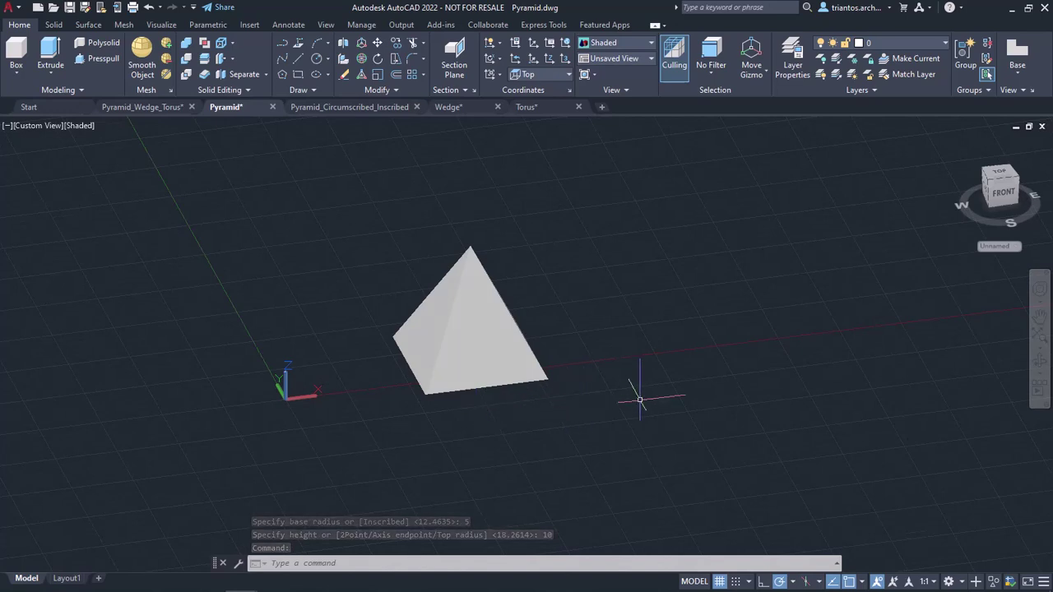
- Build a six-sided pyramid with base radius 5 and height 10 right of the first
{"action": "key", "text": "Return"}
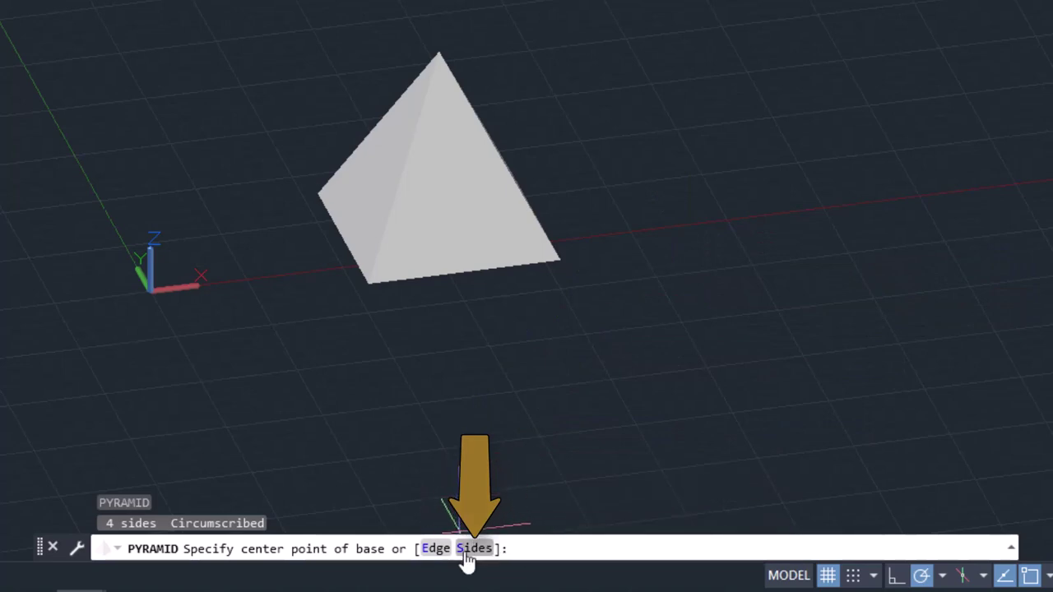
{"action": "left_click", "coordinate": [466, 553]}
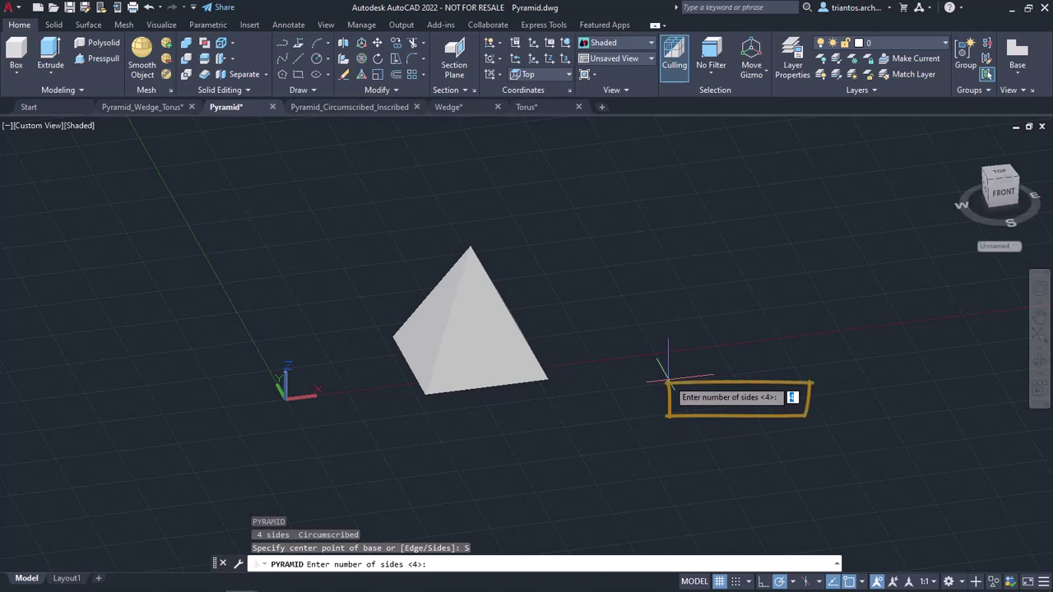
{"action": "type", "text": "6"}
{"action": "key", "text": "Return"}
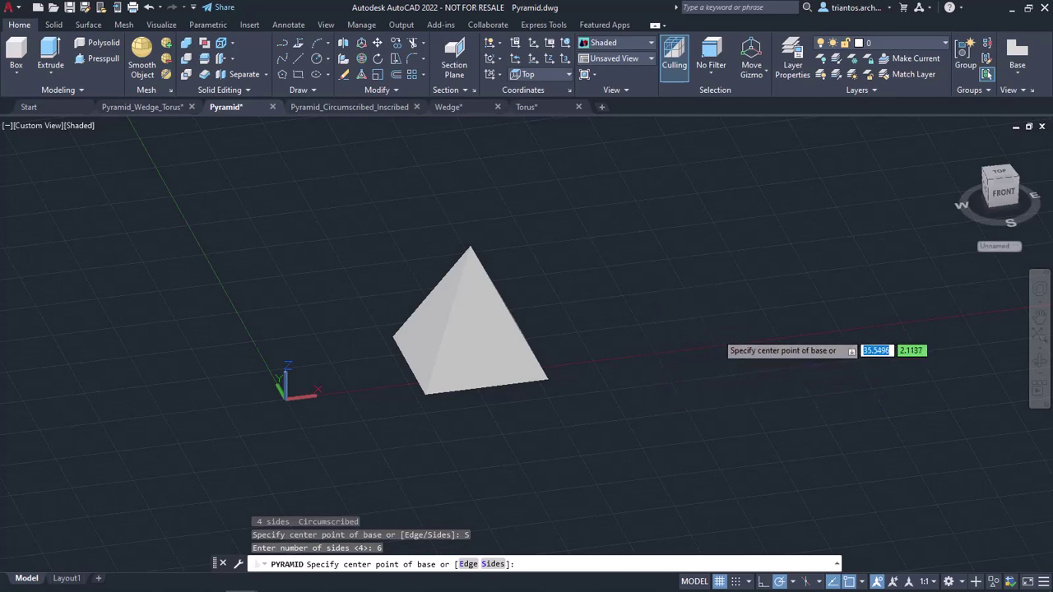
{"action": "left_click", "coordinate": [717, 335]}
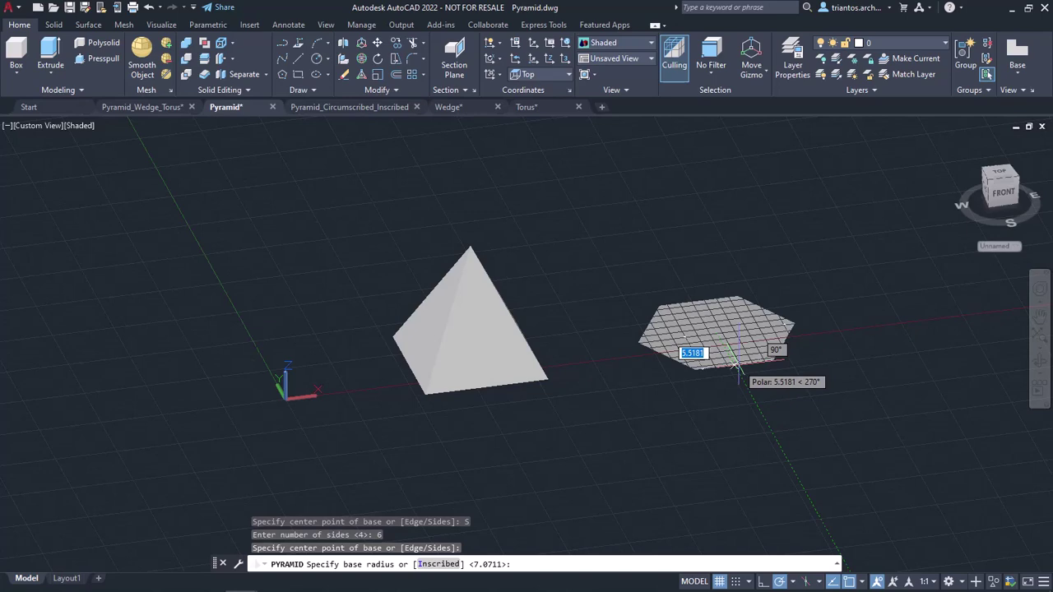
{"action": "type", "text": "5"}
{"action": "key", "text": "Return"}
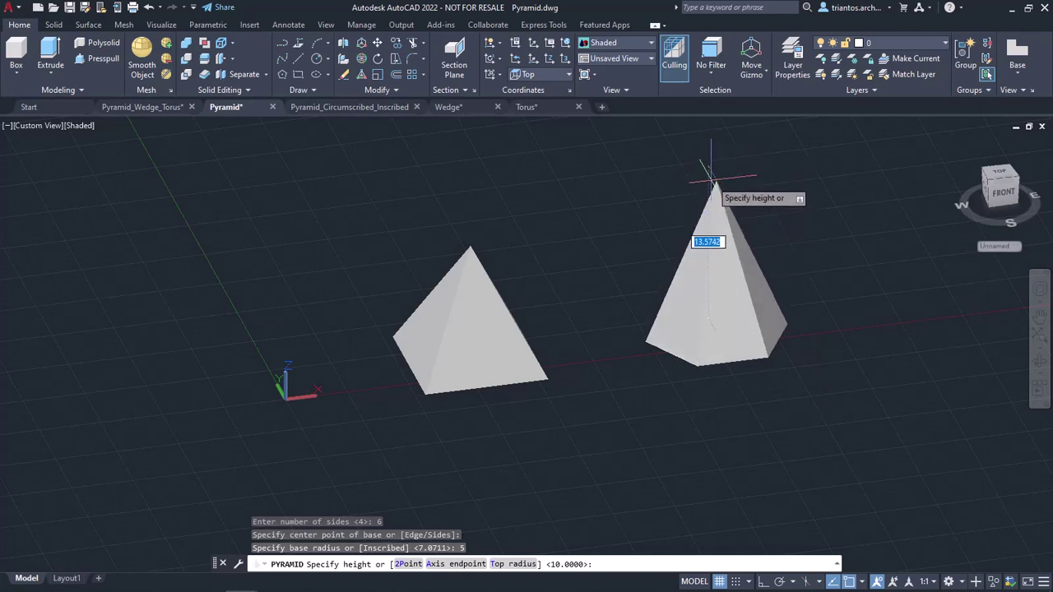
{"action": "type", "text": "10"}
{"action": "key", "text": "Return"}
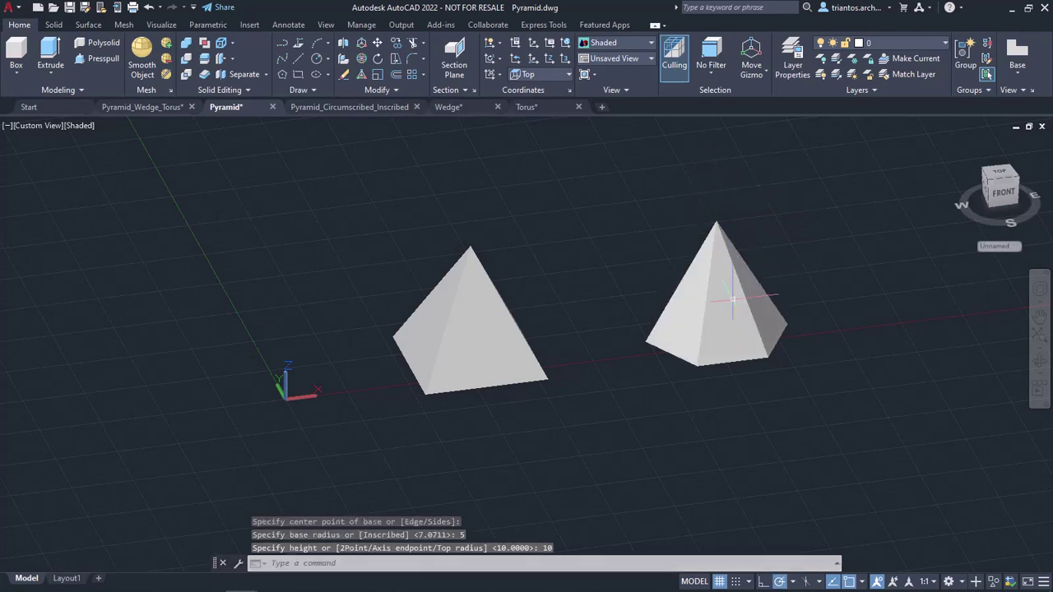
{"action": "middle_click_drag", "start_coordinate": [696, 428], "coordinate": [429, 404], "text": "shift"}
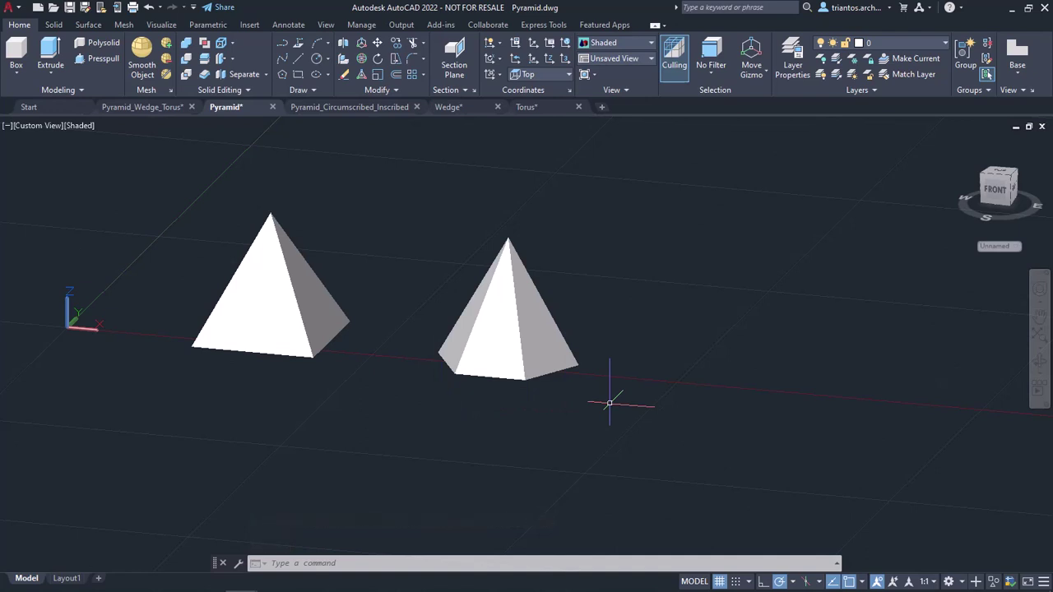
- Add a six-sided pyramid defined by a base edge of length 4, height 10
{"action": "key", "text": "Return"}
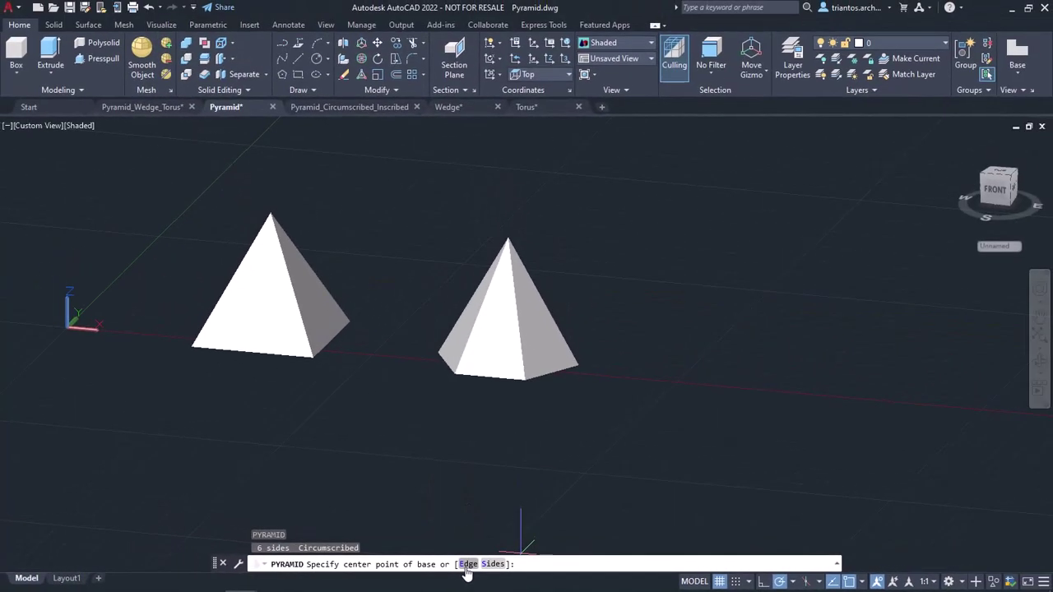
{"action": "left_click", "coordinate": [467, 564]}
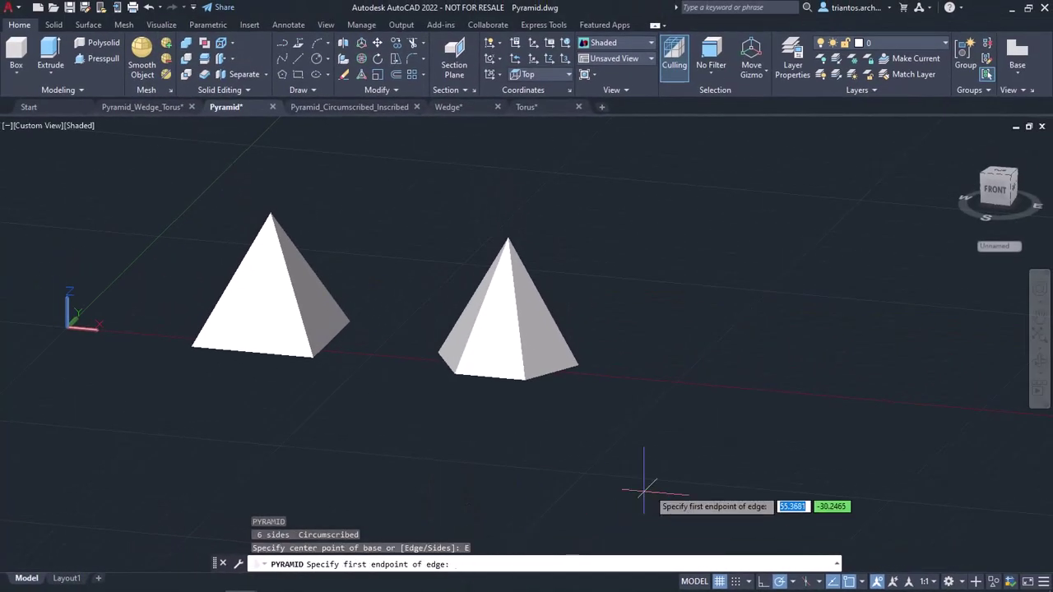
{"action": "left_click", "coordinate": [707, 385]}
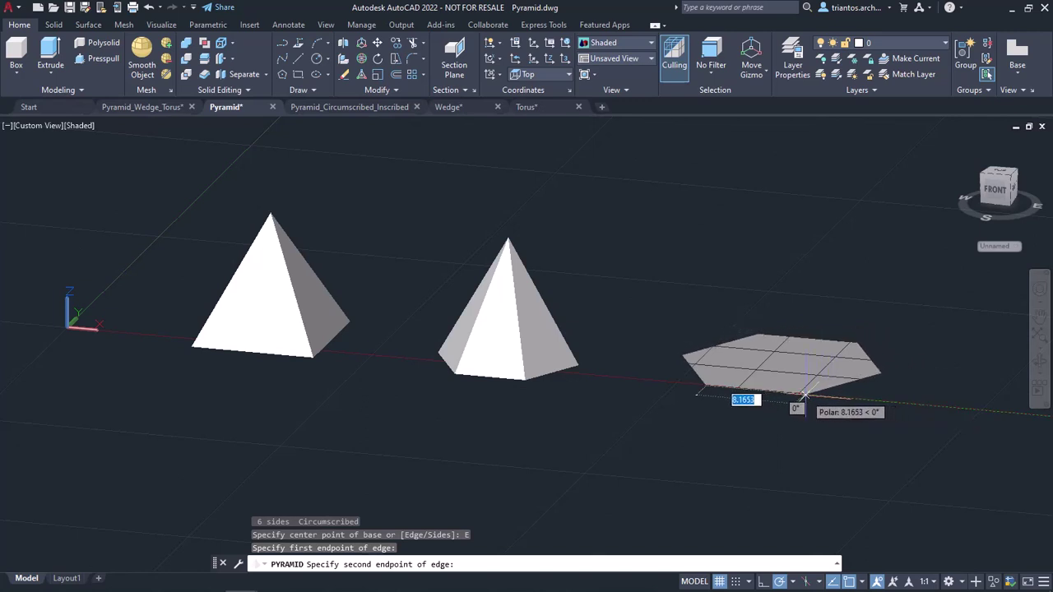
{"action": "type", "text": "4"}
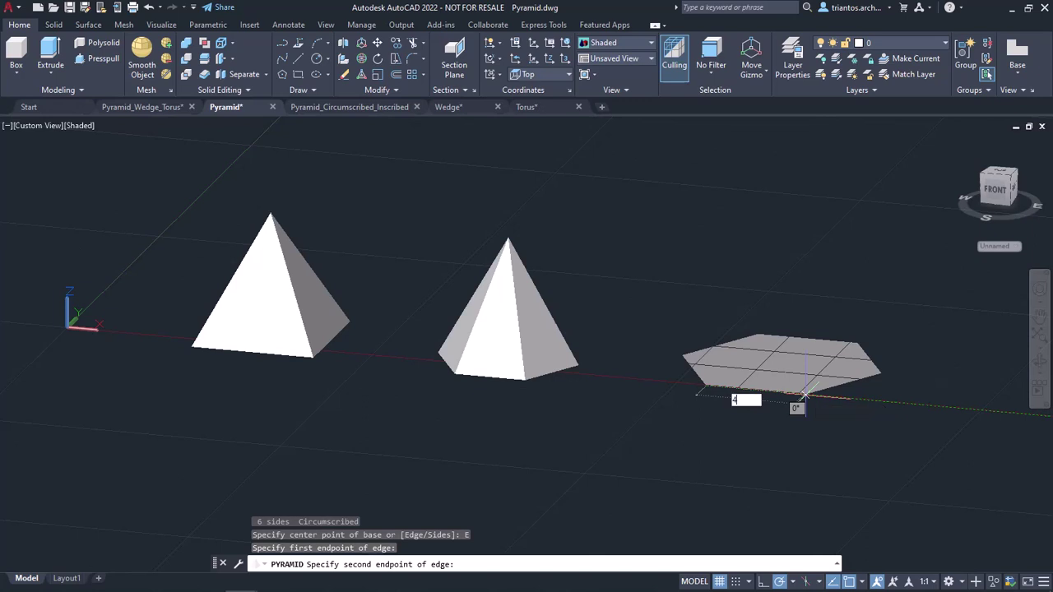
{"action": "key", "text": "Return"}
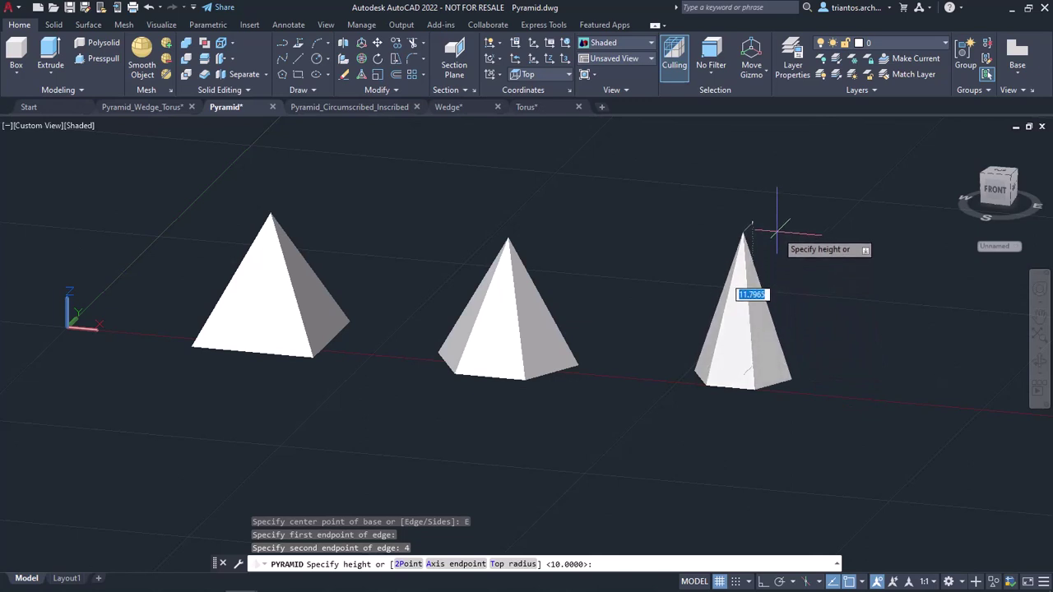
{"action": "key", "text": "Return"}
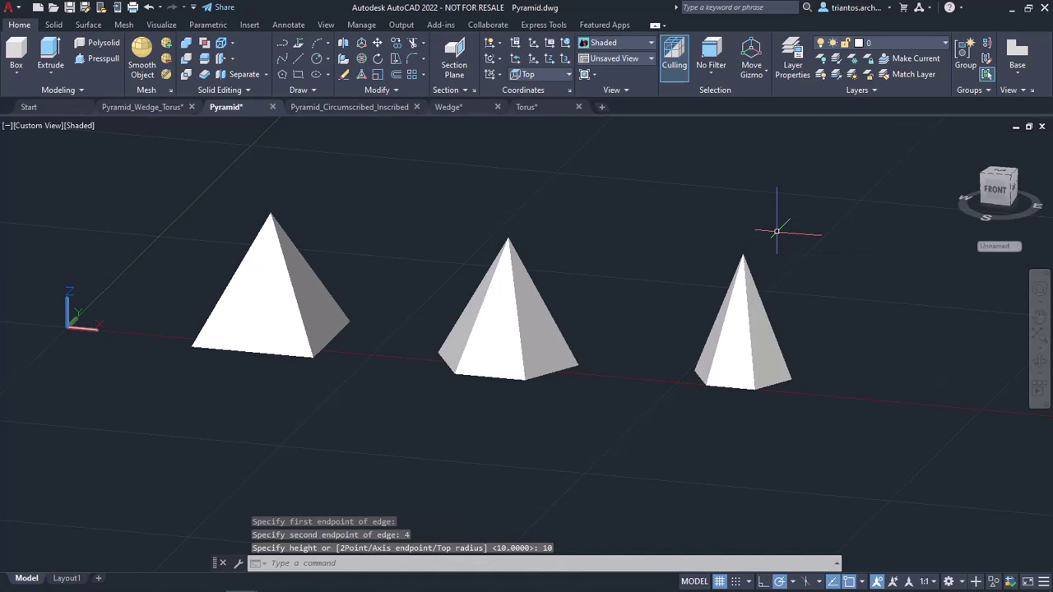
{"action": "middle_click_drag", "start_coordinate": [819, 346], "coordinate": [766, 372], "text": "shift"}
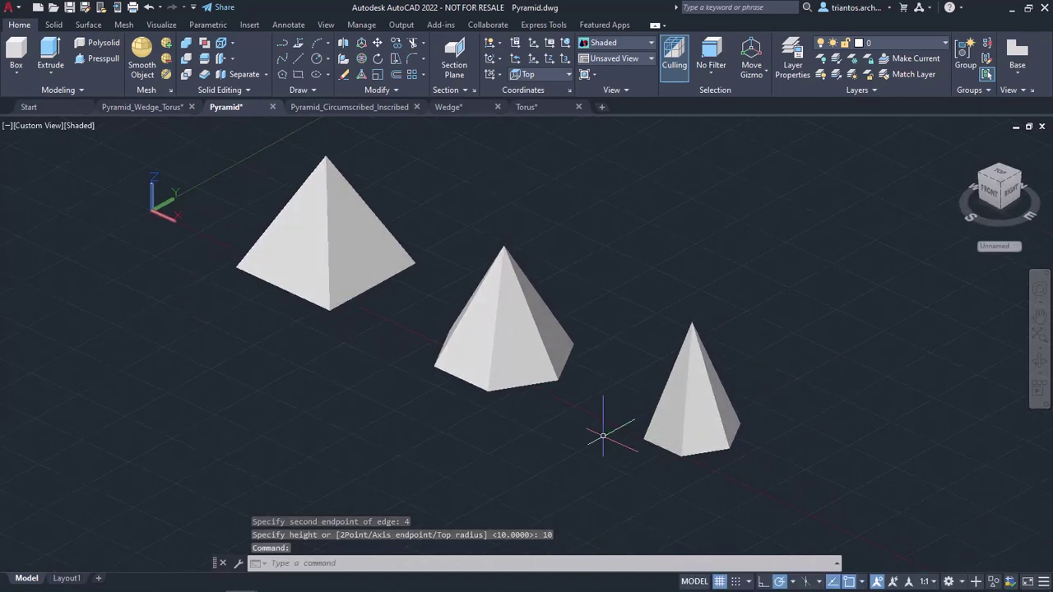
- In Pyramid_Circumscribed_Inscribed, inscribe a six-sided pyramid of height 4 in the left circle
{"action": "left_click", "coordinate": [366, 108]}
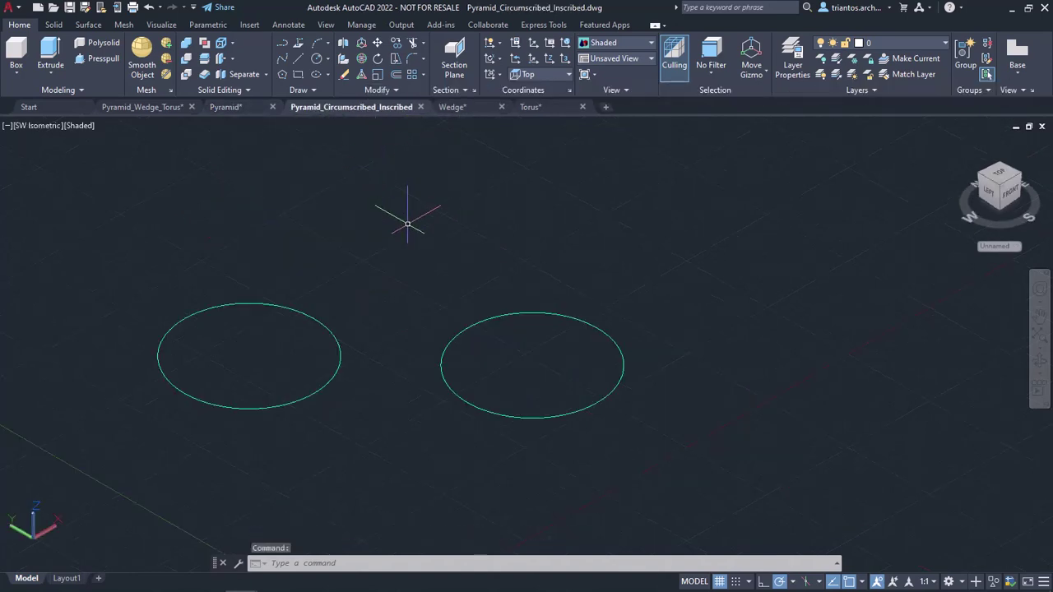
{"action": "key", "text": "F1"}
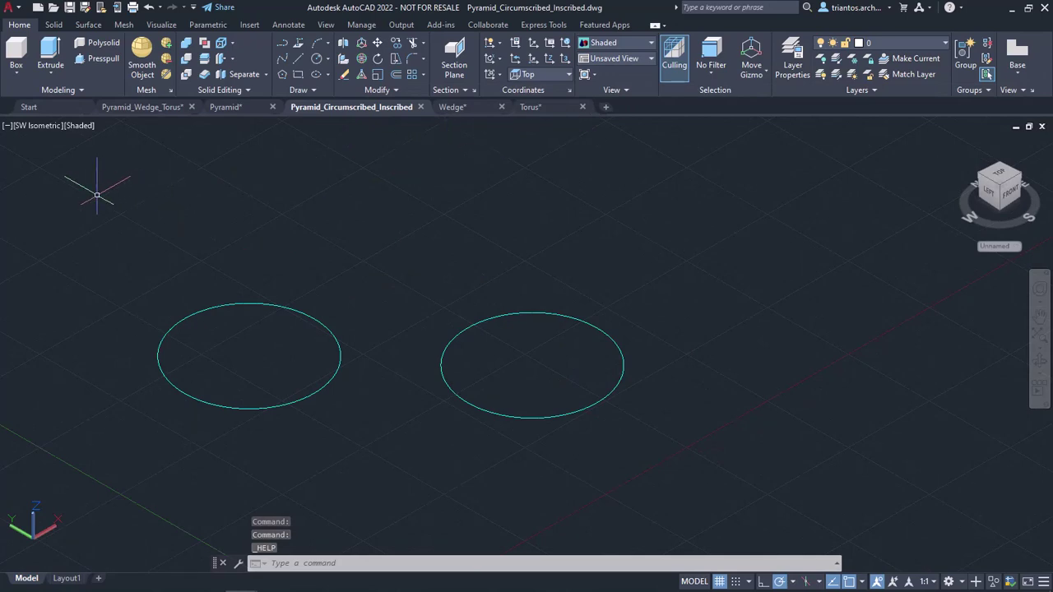
{"action": "left_click", "coordinate": [15, 80]}
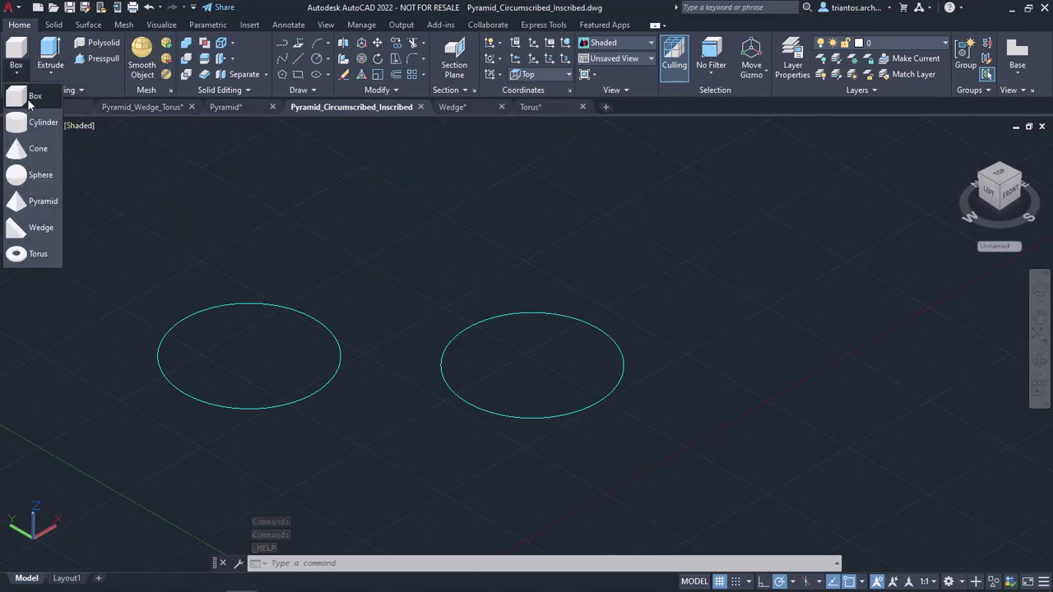
{"action": "left_click", "coordinate": [44, 200]}
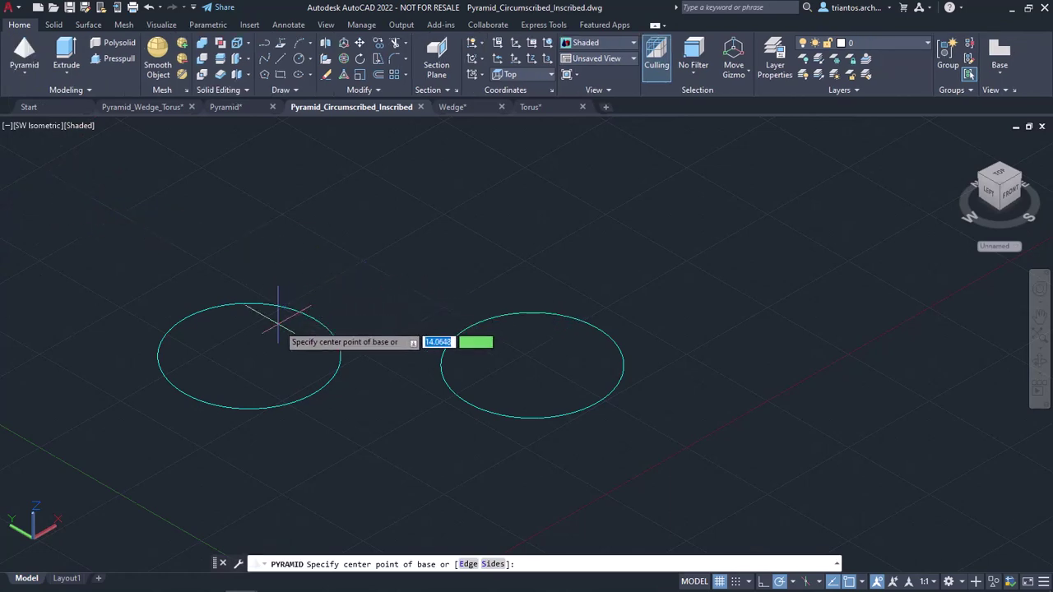
{"action": "left_click", "coordinate": [249, 355]}
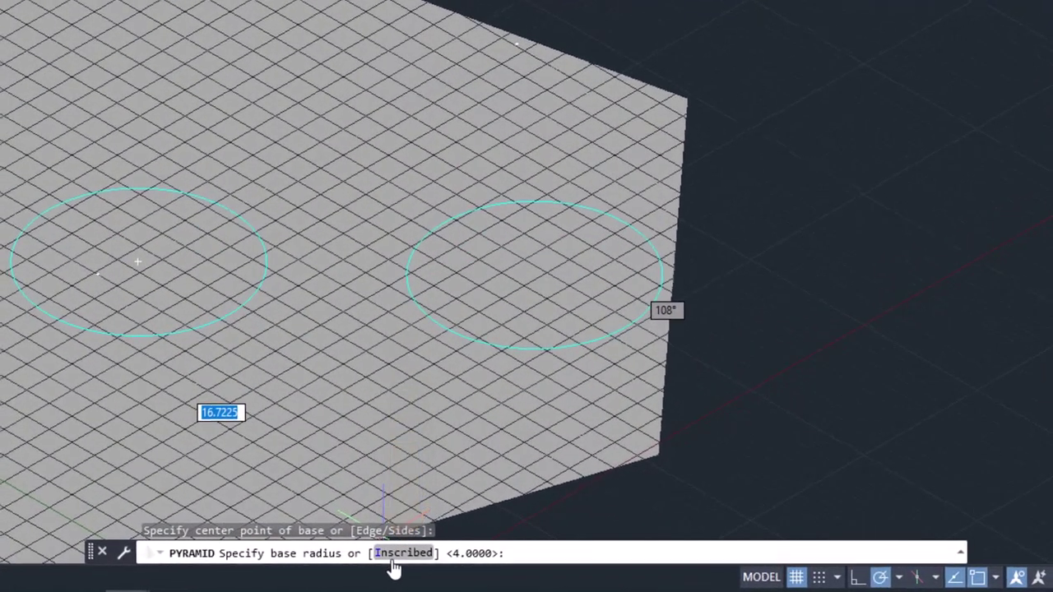
{"action": "left_click", "coordinate": [395, 556]}
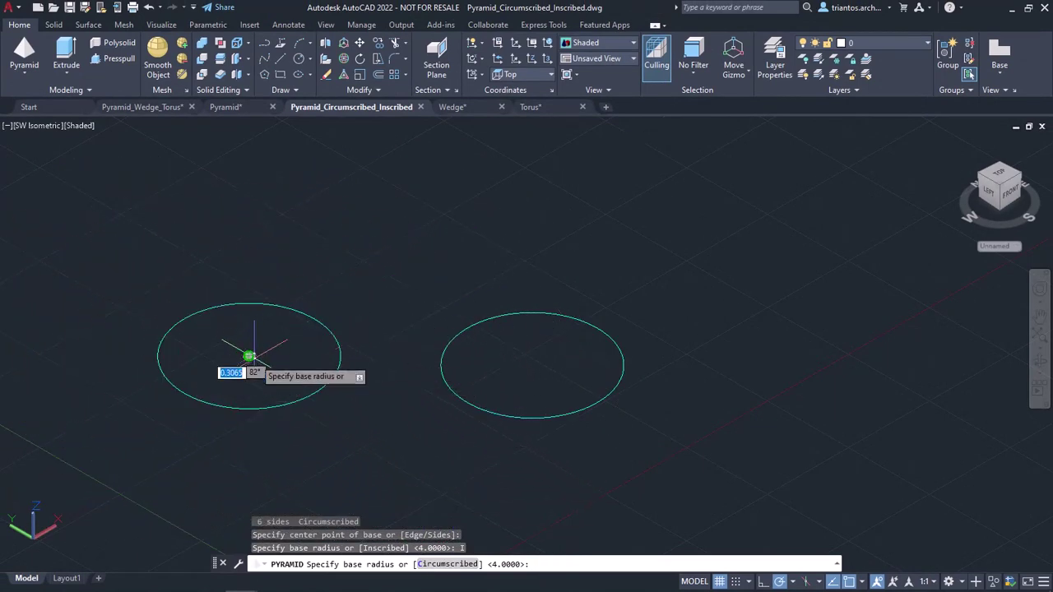
{"action": "left_click", "coordinate": [315, 320]}
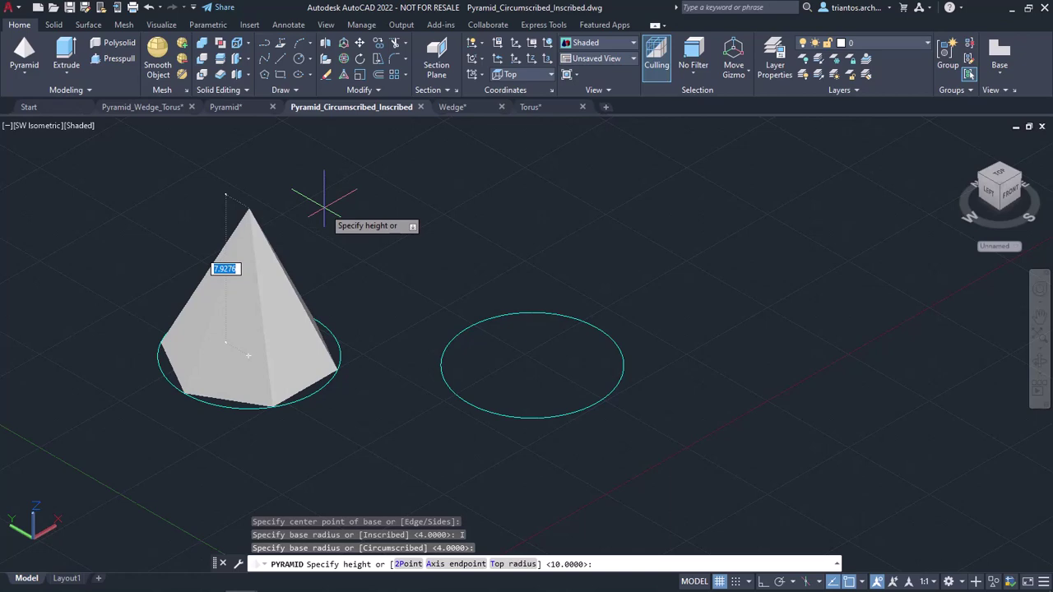
{"action": "key", "text": "Return"}
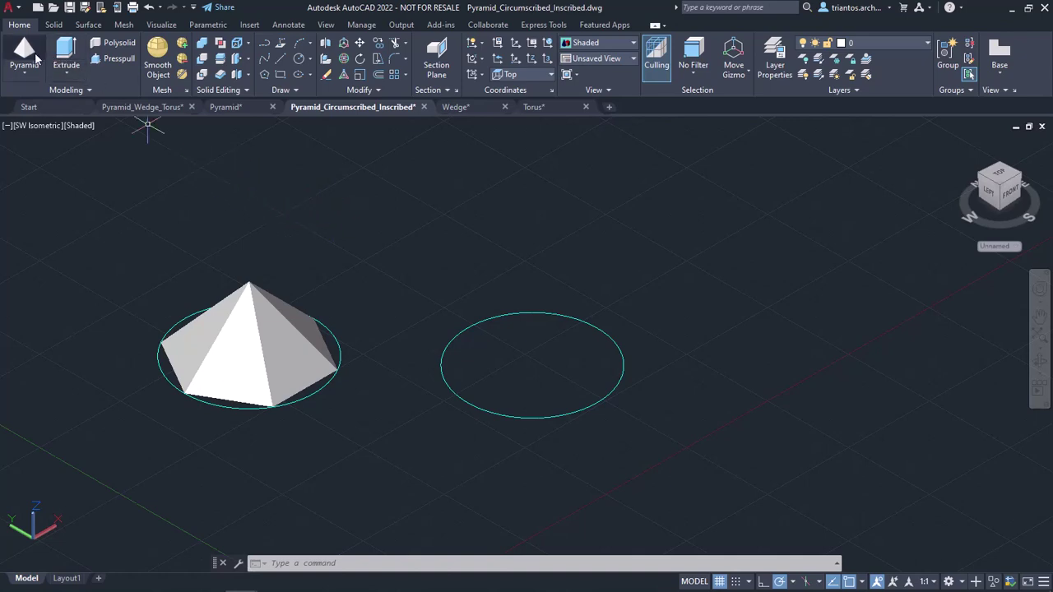
- Circumscribe a truncated pyramid on the right circle with top radius 2 and height 4
{"action": "left_click", "coordinate": [34, 53]}
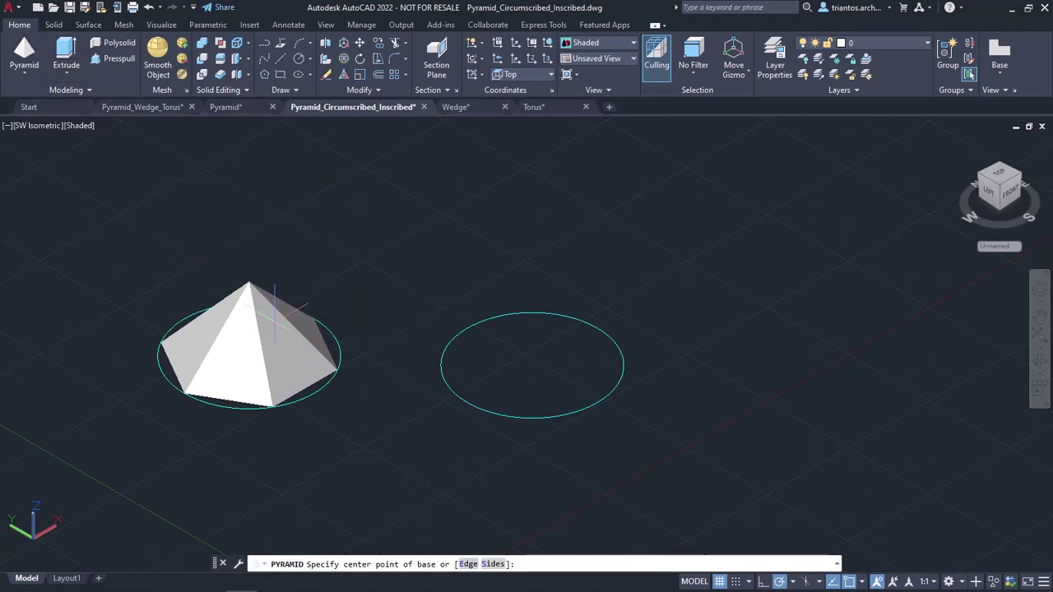
{"action": "left_click", "coordinate": [532, 365]}
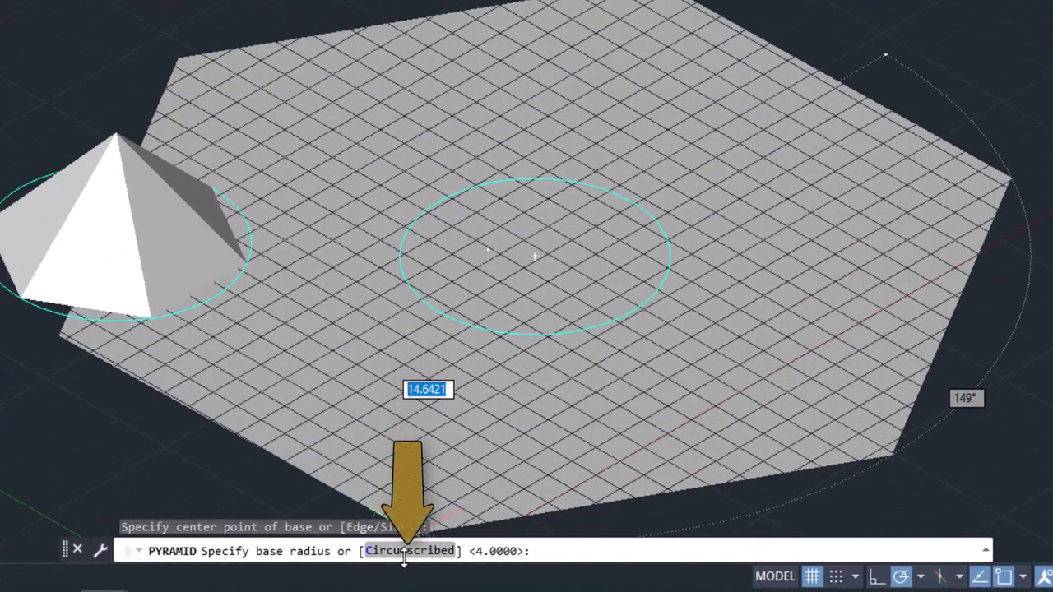
{"action": "left_click", "coordinate": [404, 551]}
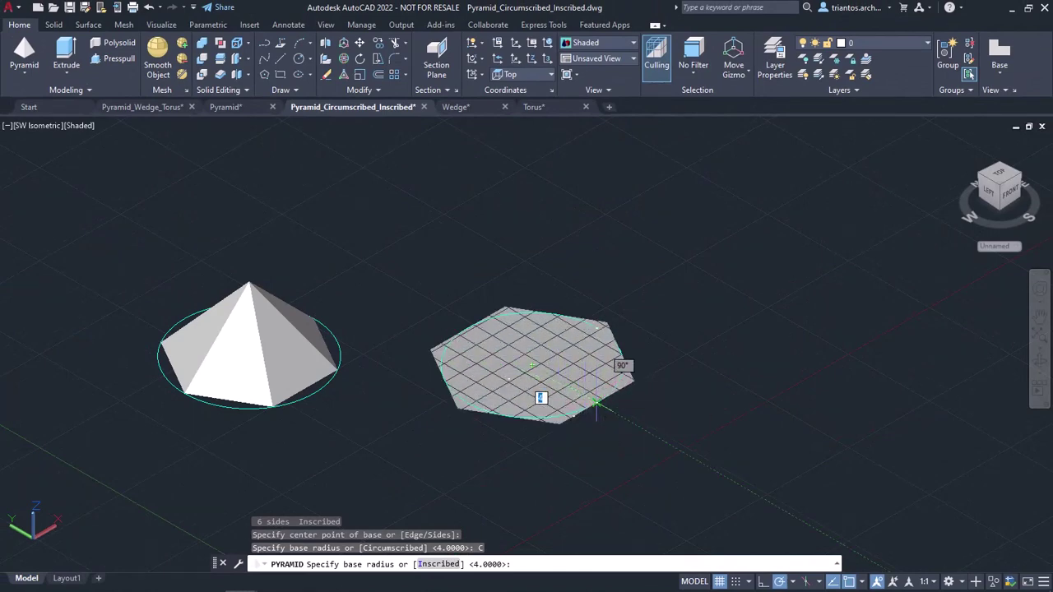
{"action": "left_click", "coordinate": [595, 404]}
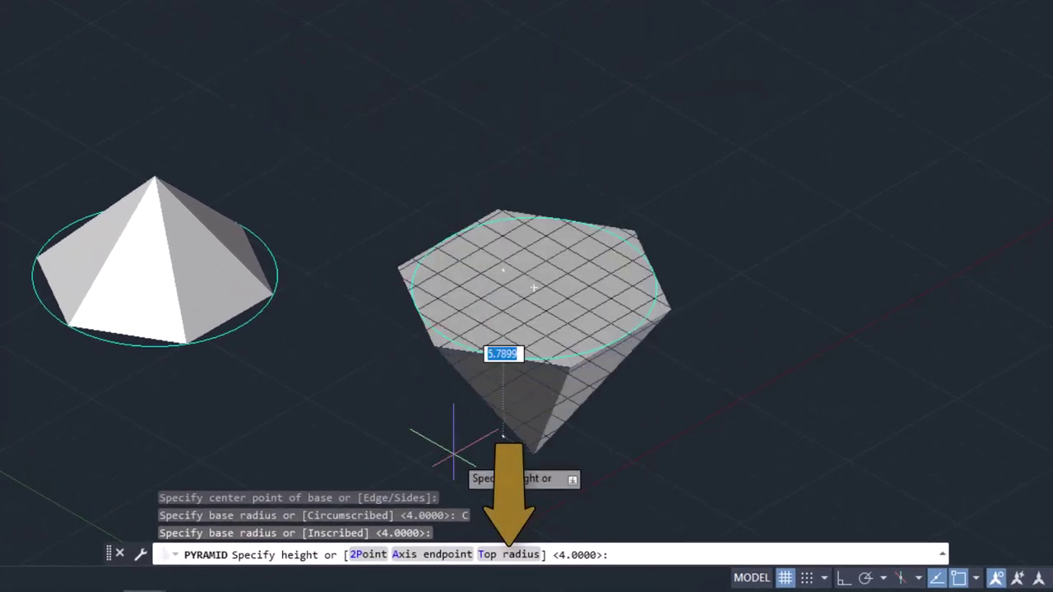
{"action": "left_click", "coordinate": [521, 556]}
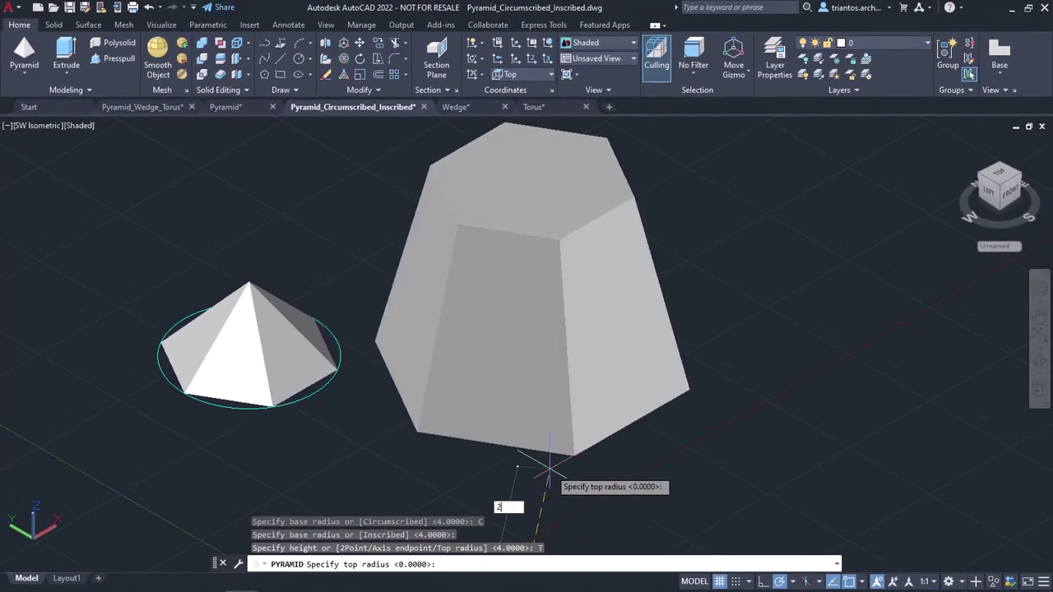
{"action": "key", "text": "Return"}
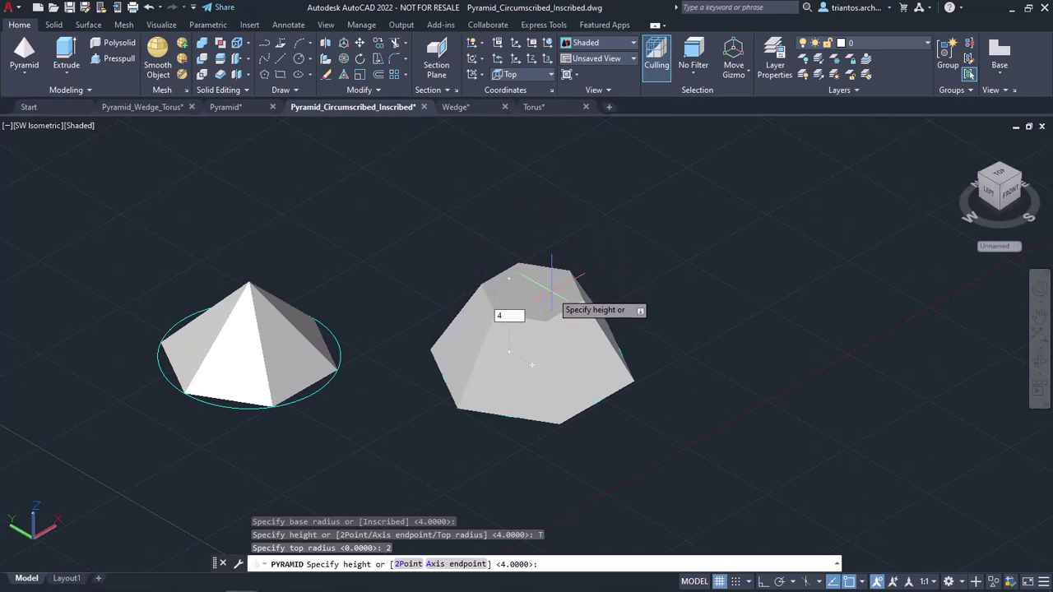
{"action": "key", "text": "Return"}
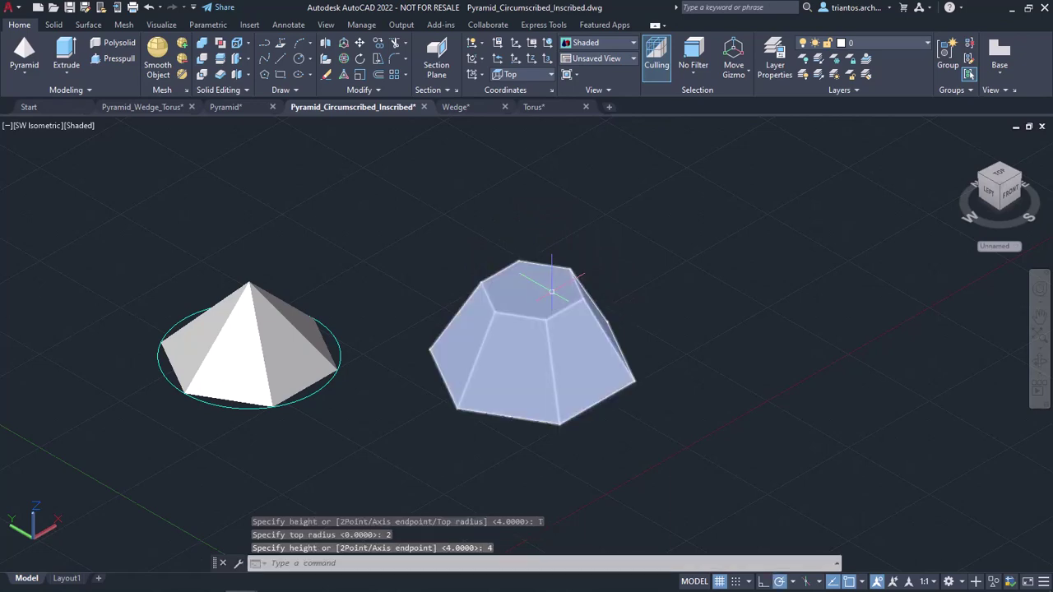
{"action": "middle_click_drag", "start_coordinate": [610, 467], "coordinate": [566, 435], "text": "shift"}
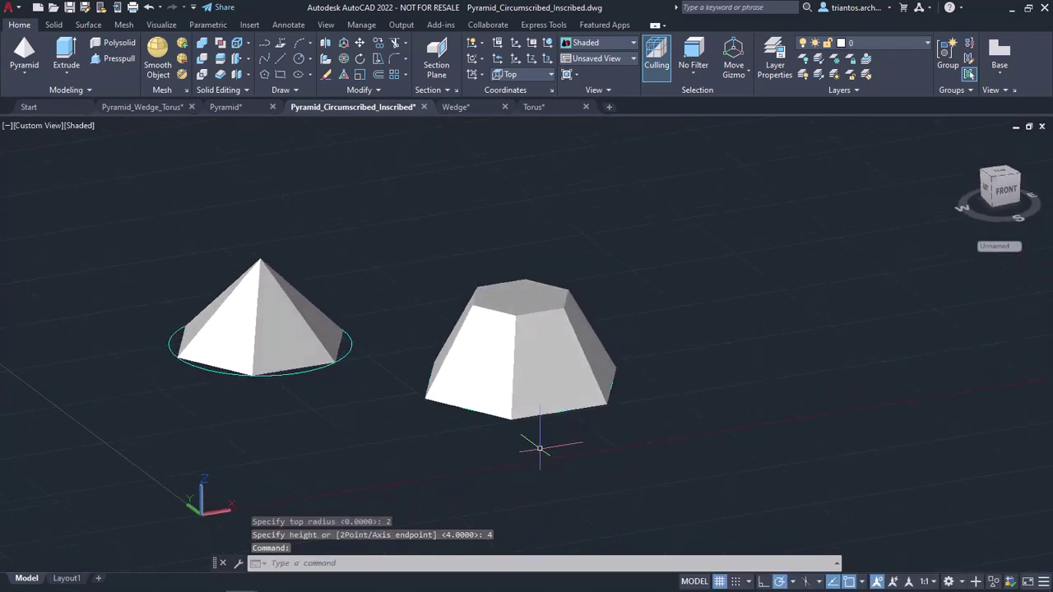
{"action": "left_click", "coordinate": [469, 106]}
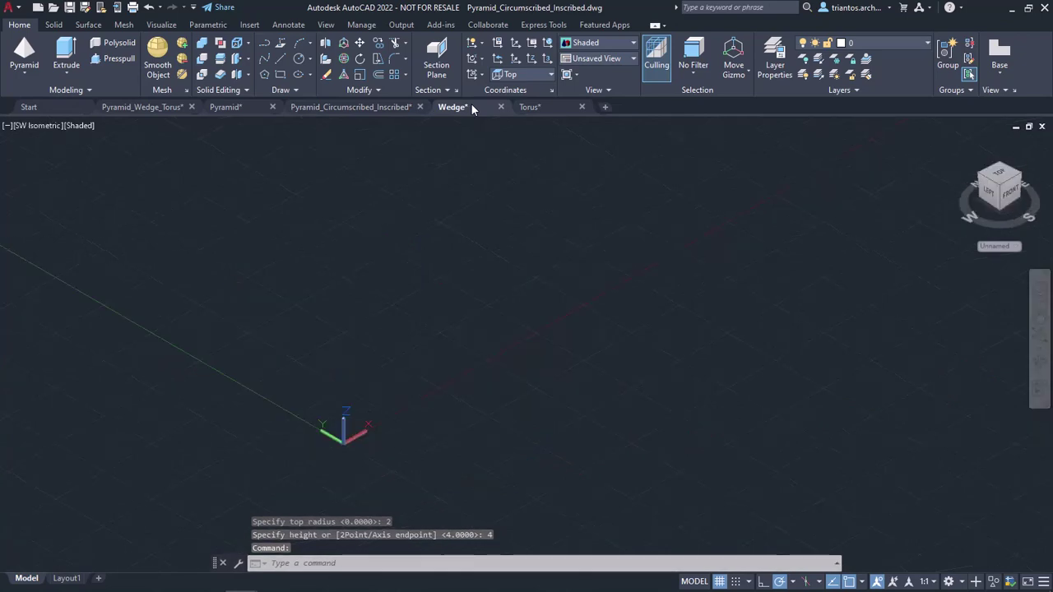
- Start the WEDGE command in the empty Wedge drawing
{"action": "left_click", "coordinate": [17, 84]}
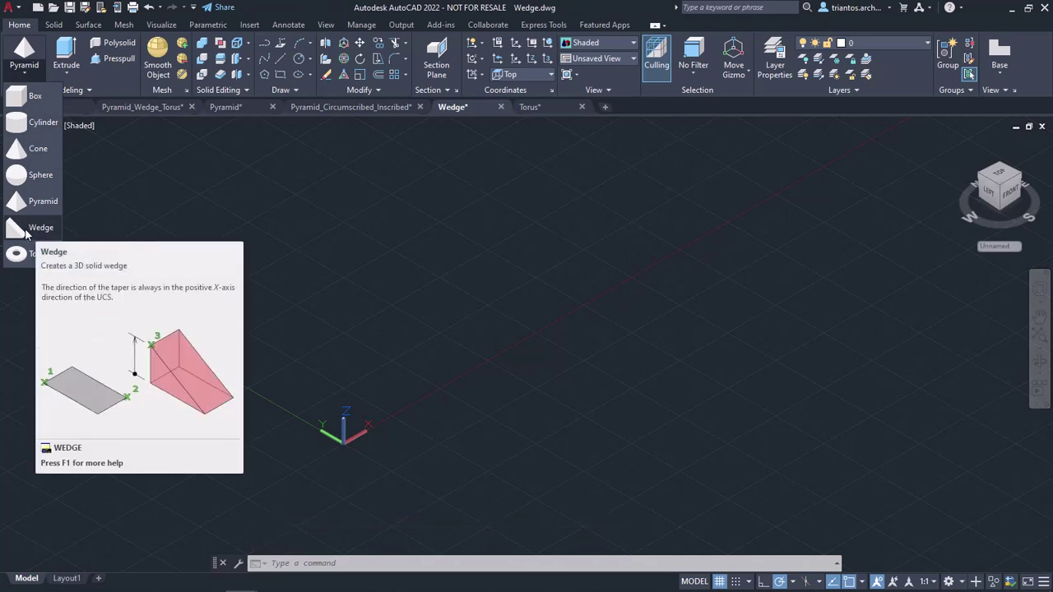
{"action": "left_click", "coordinate": [132, 215]}
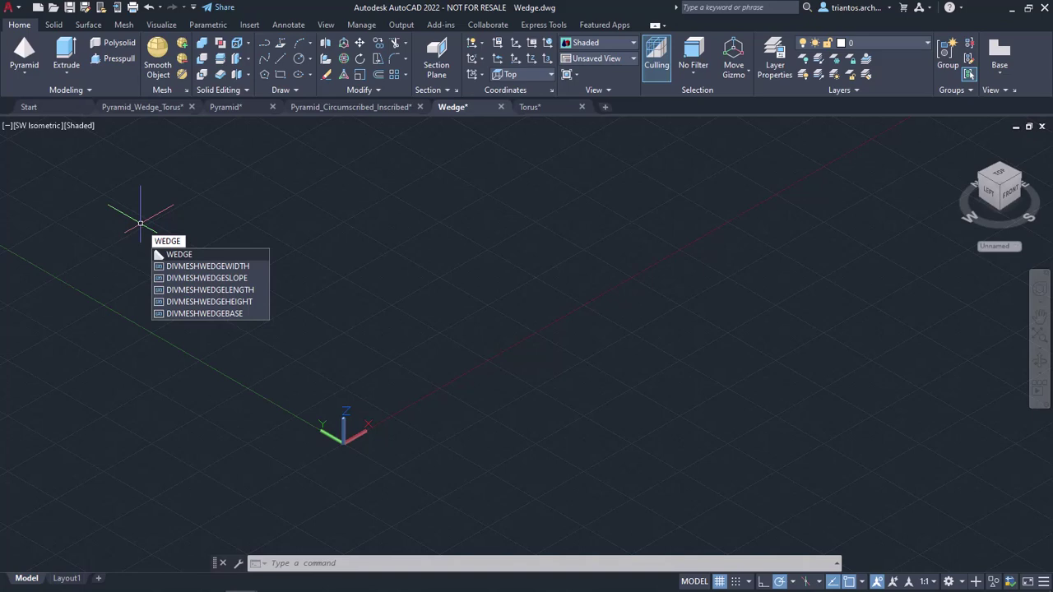
{"action": "key", "text": "Return"}
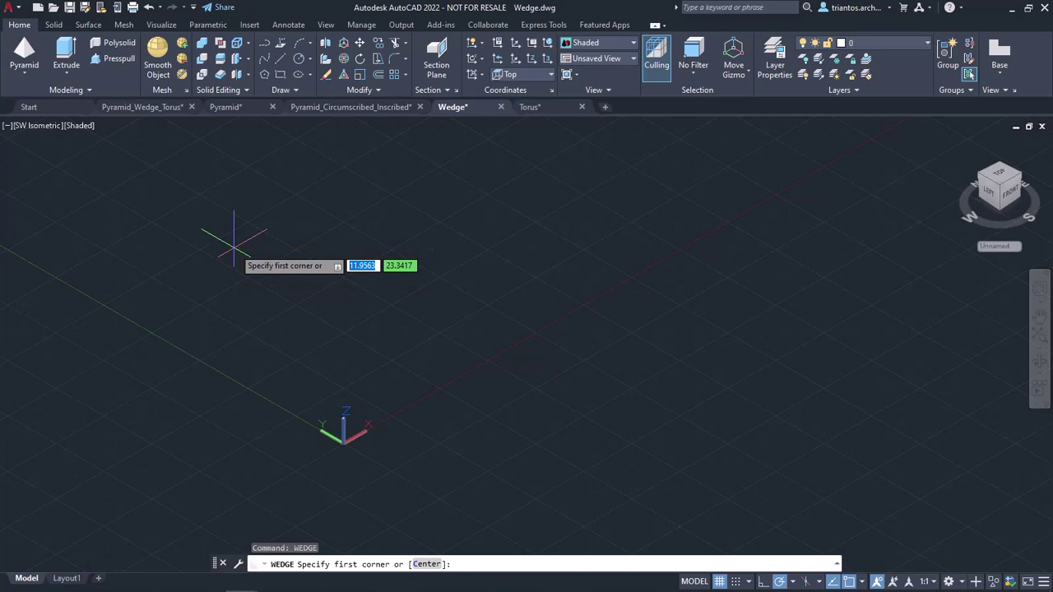
- Draw a wedge from two base corner points with height 4
{"action": "left_click", "coordinate": [234, 246]}
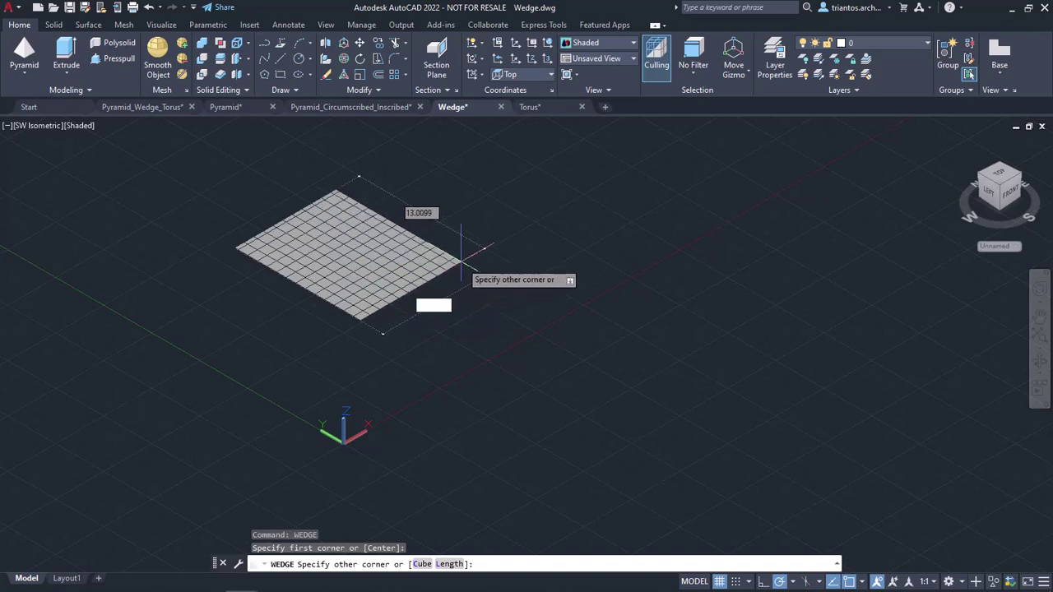
{"action": "left_click", "coordinate": [390, 224]}
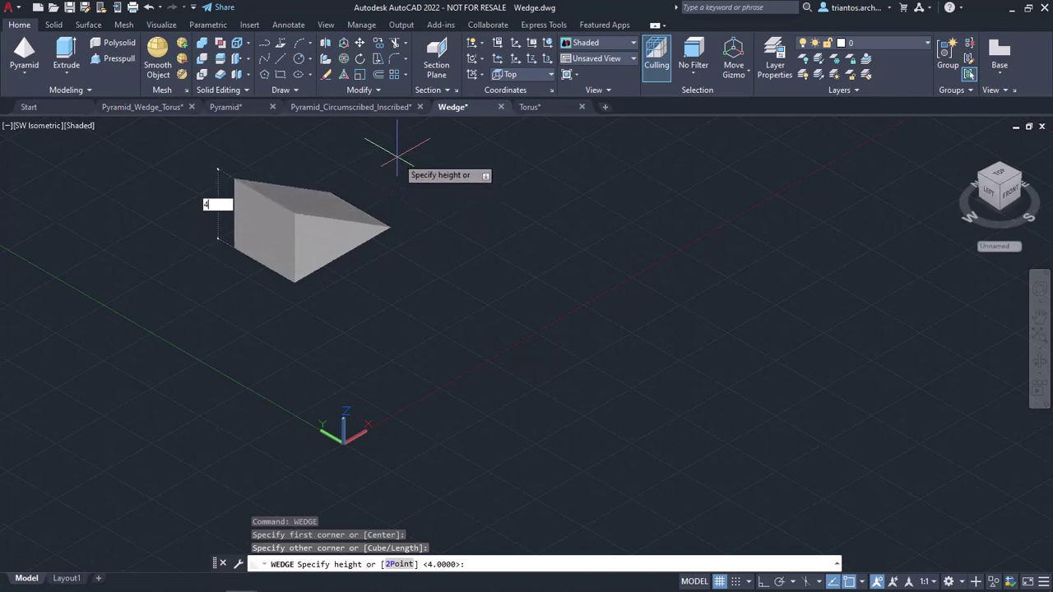
{"action": "key", "text": "Return"}
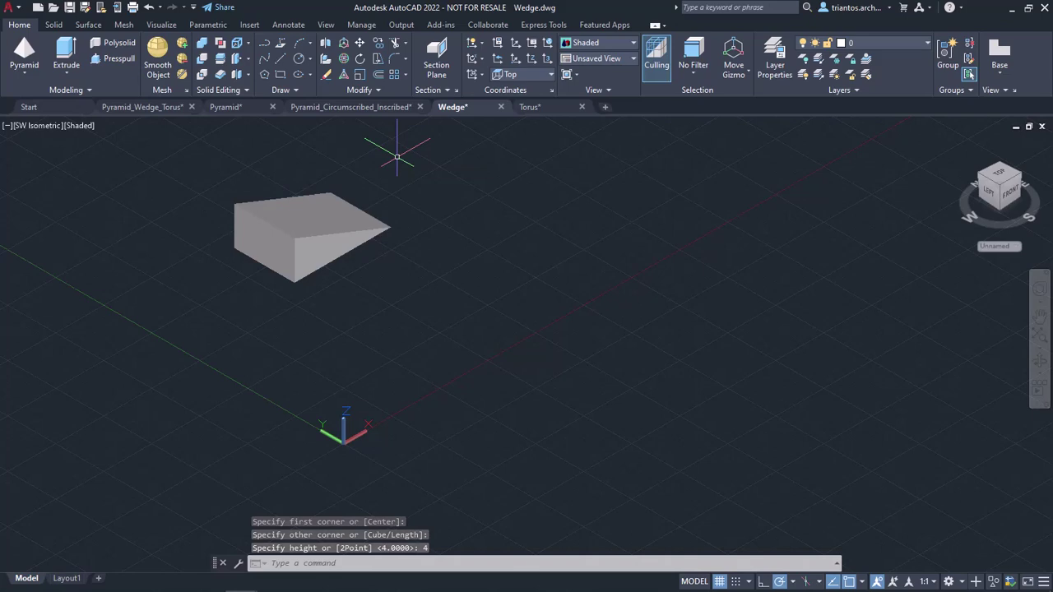
{"action": "left_click", "coordinate": [23, 72]}
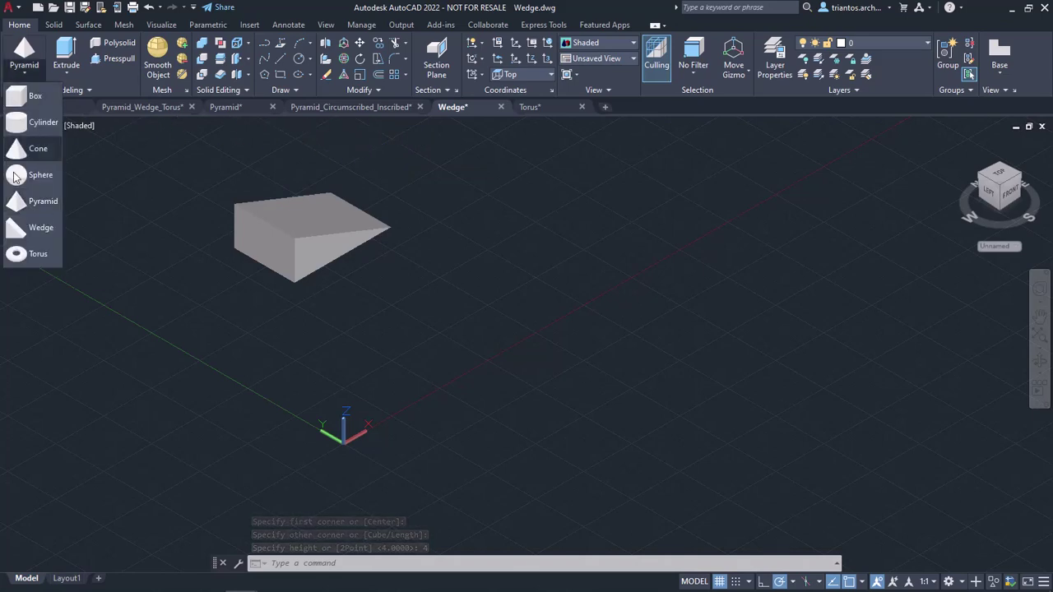
- Create a center-based wedge of length 10, width 5 and height 4
{"action": "left_click", "coordinate": [26, 229]}
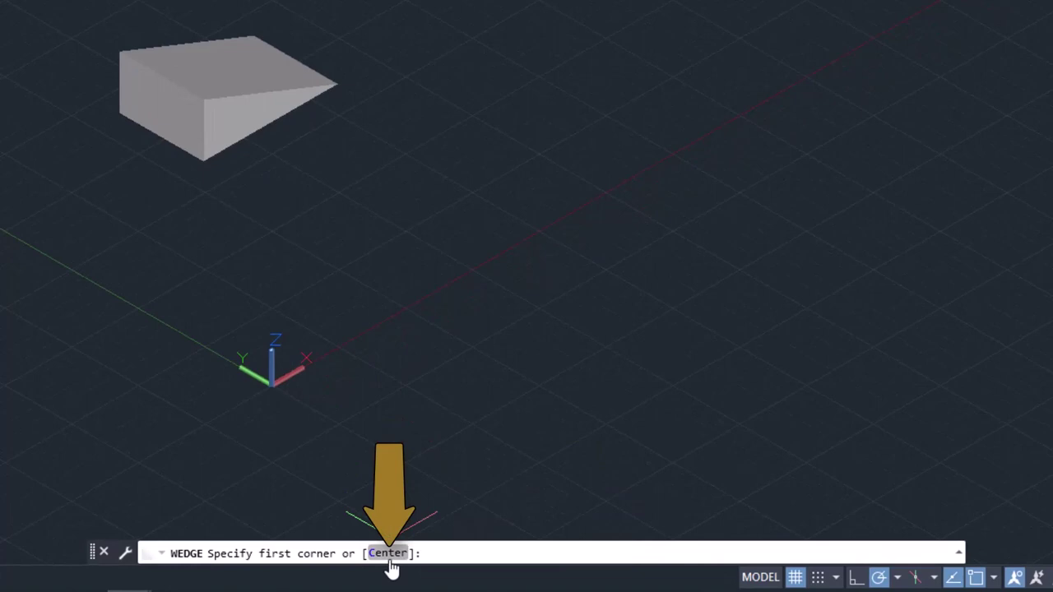
{"action": "left_click", "coordinate": [390, 561]}
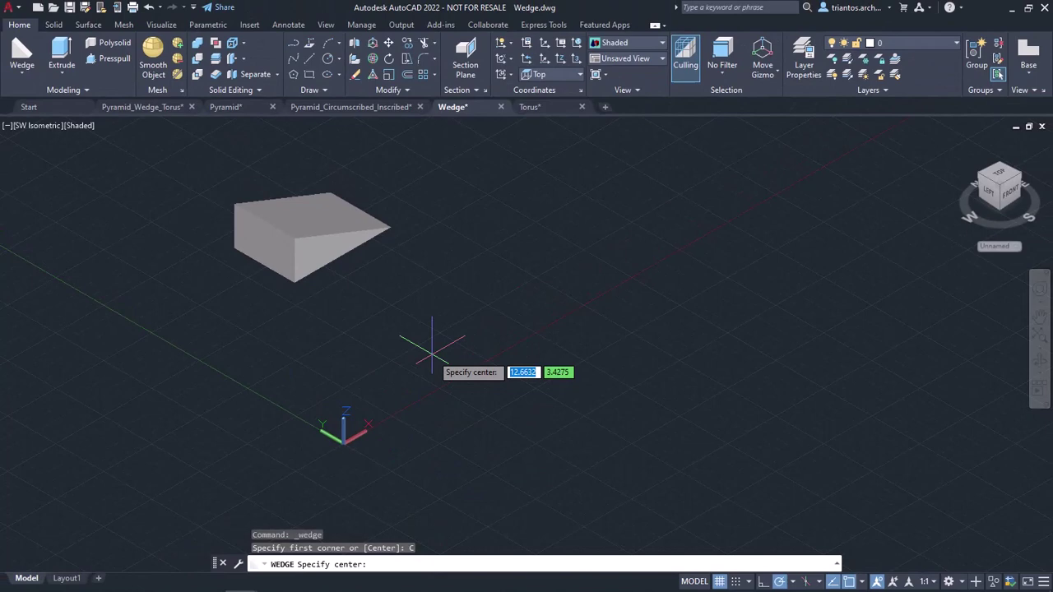
{"action": "left_click", "coordinate": [406, 311]}
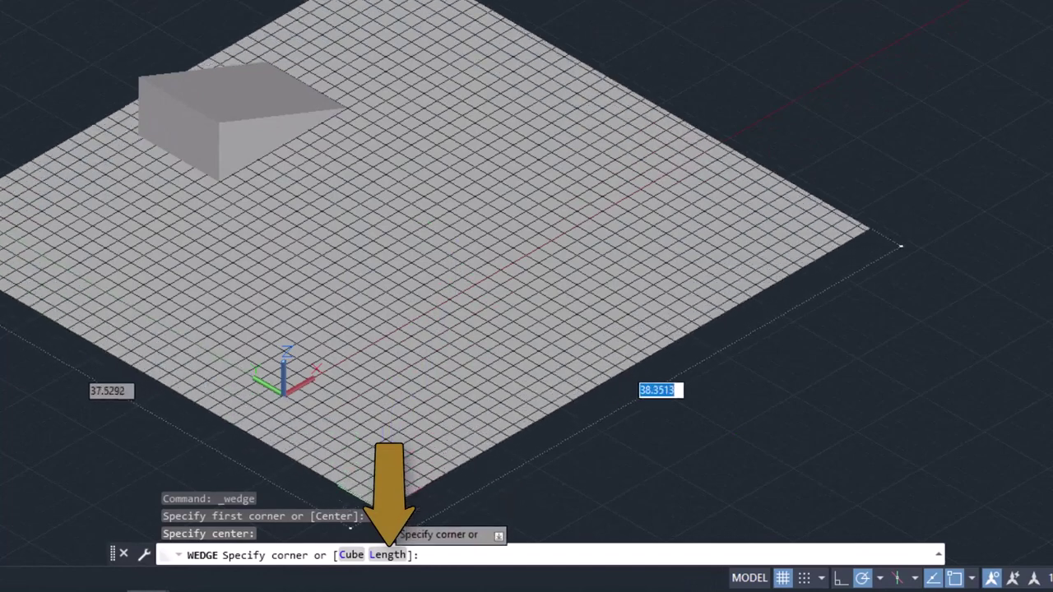
{"action": "left_click", "coordinate": [391, 561]}
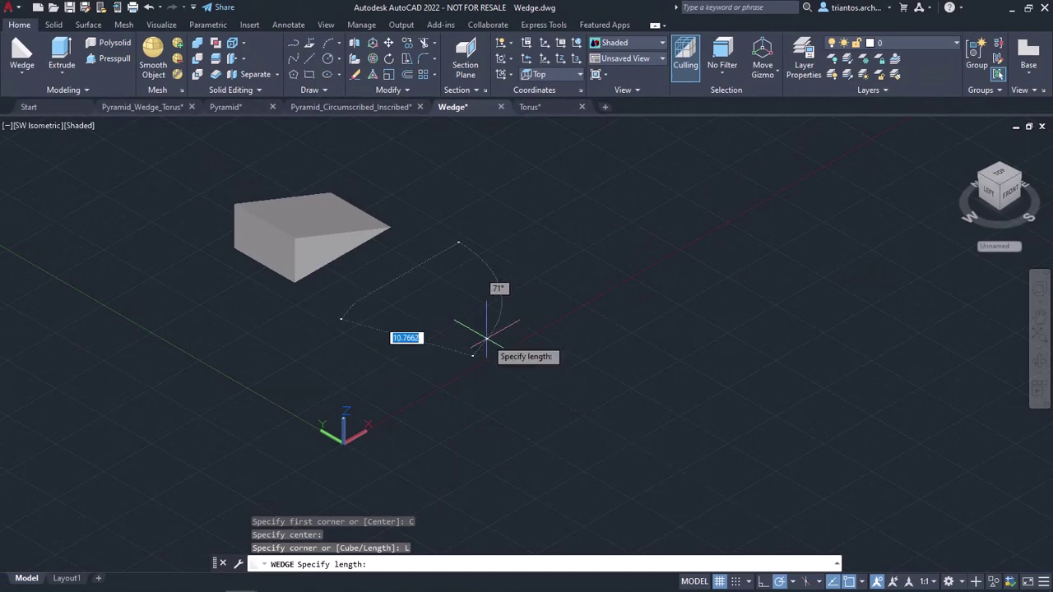
{"action": "type", "text": "10"}
{"action": "key", "text": "Return"}
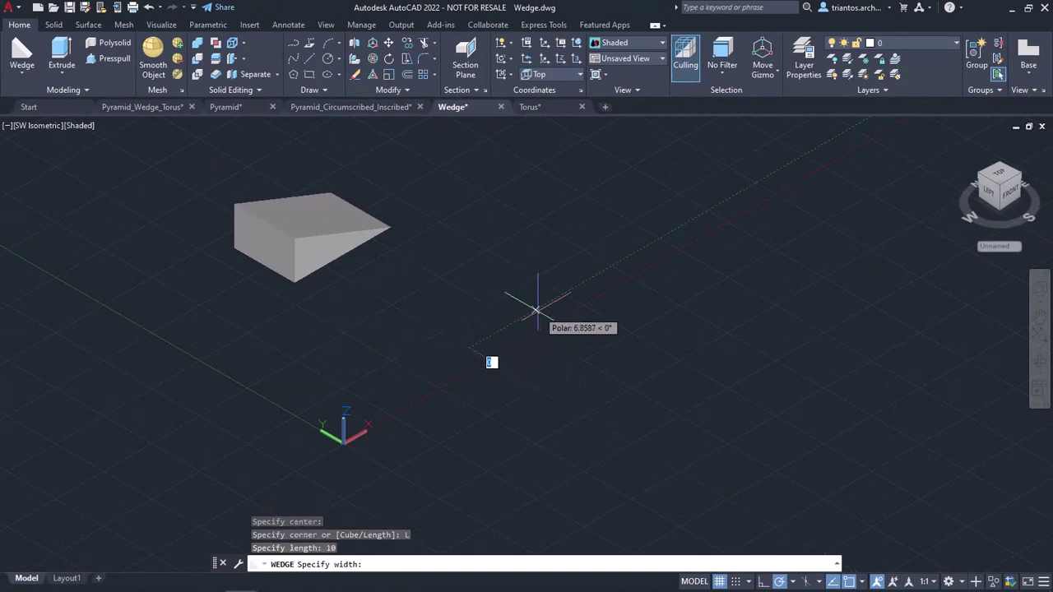
{"action": "type", "text": "5"}
{"action": "key", "text": "Return"}
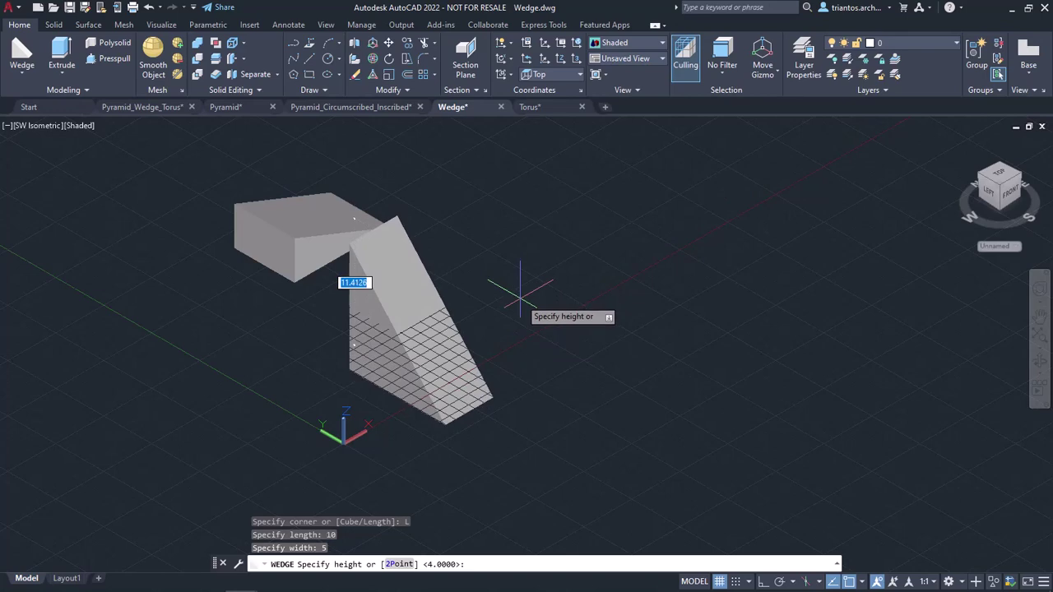
{"action": "key", "text": "Return"}
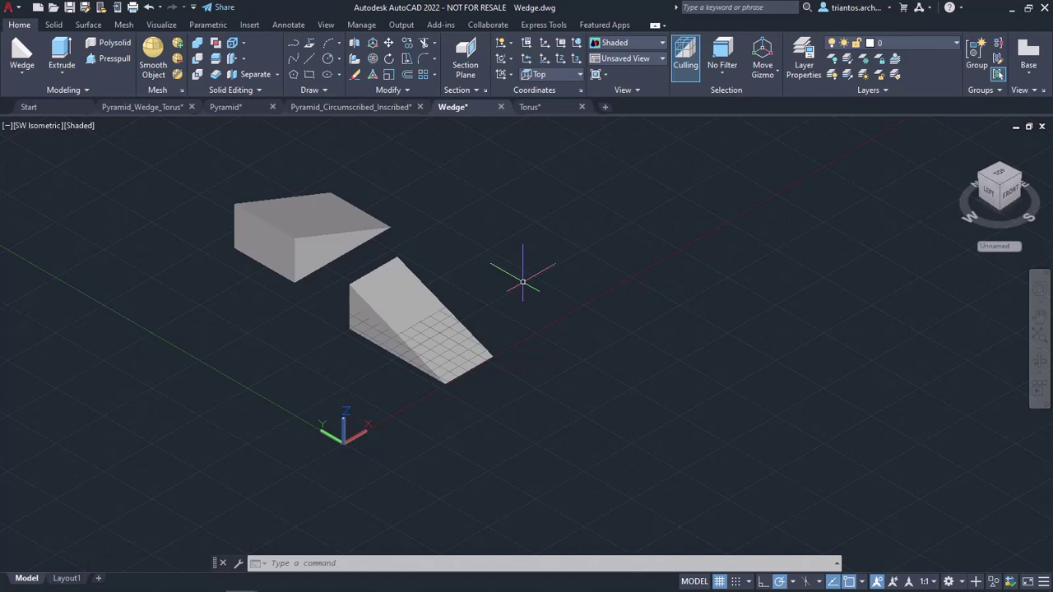
{"action": "key", "text": "Return"}
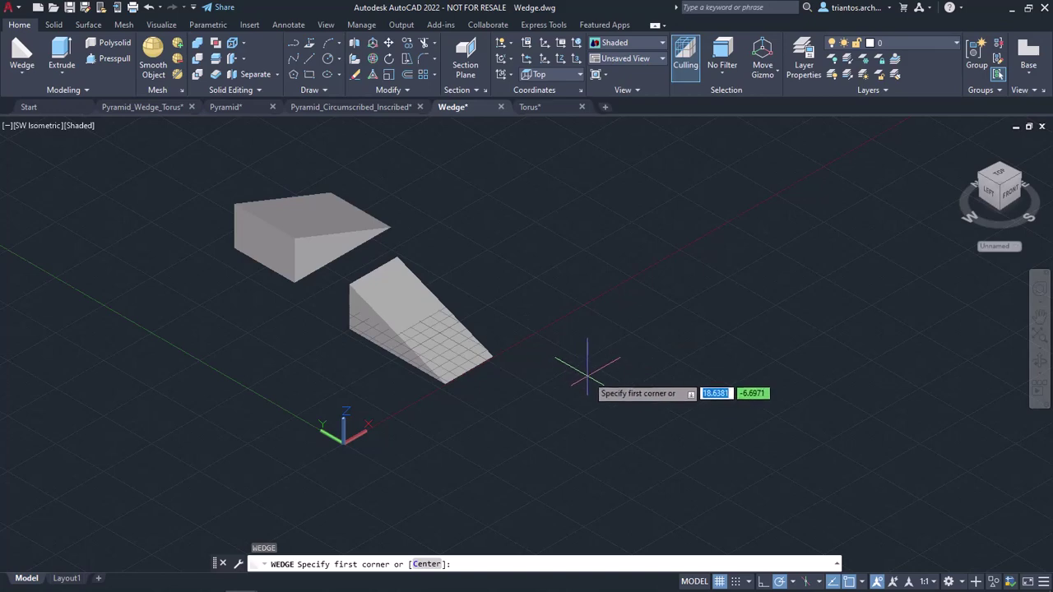
- Add a cube-option wedge of length 3, then switch to the Torus drawing
{"action": "left_click", "coordinate": [566, 334]}
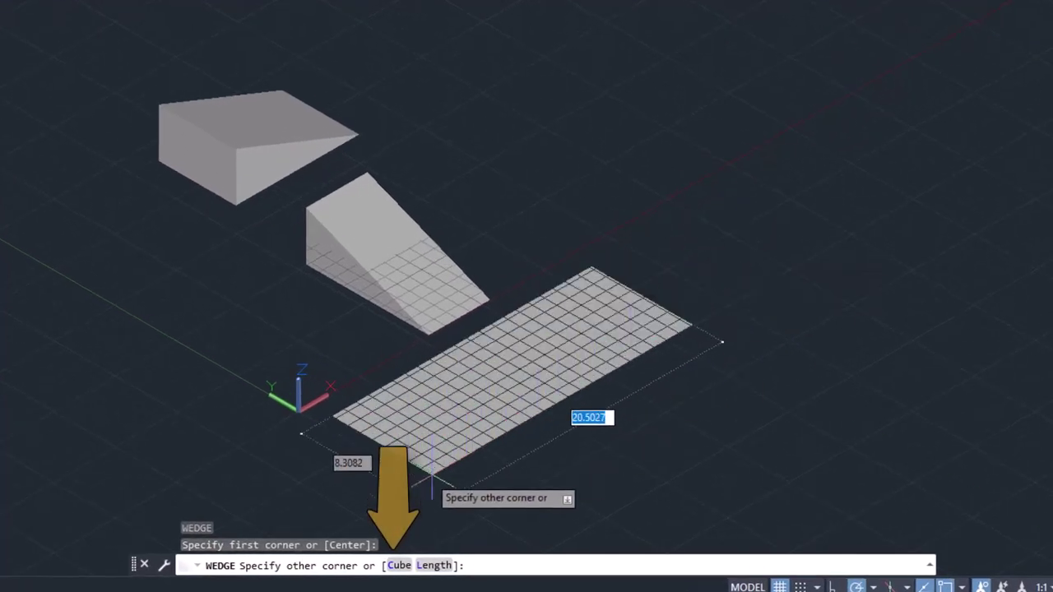
{"action": "left_click", "coordinate": [400, 567]}
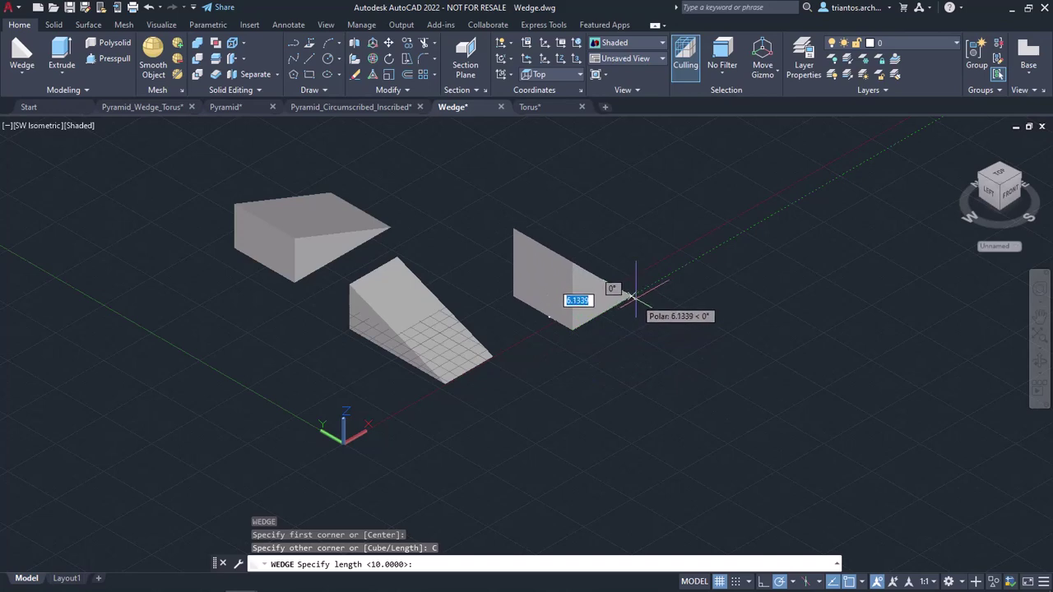
{"action": "type", "text": "3"}
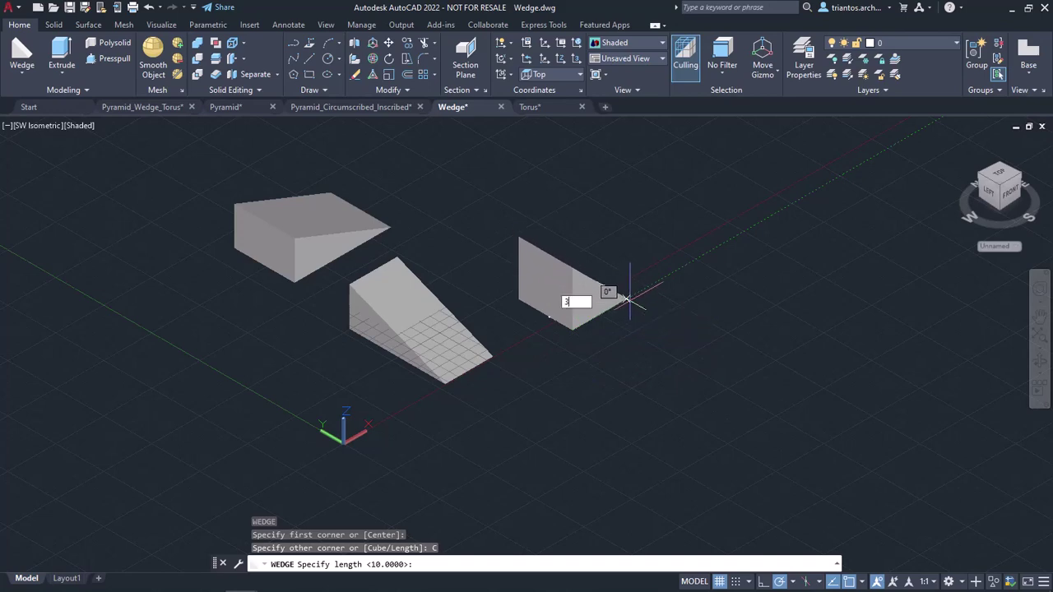
{"action": "key", "text": "Return"}
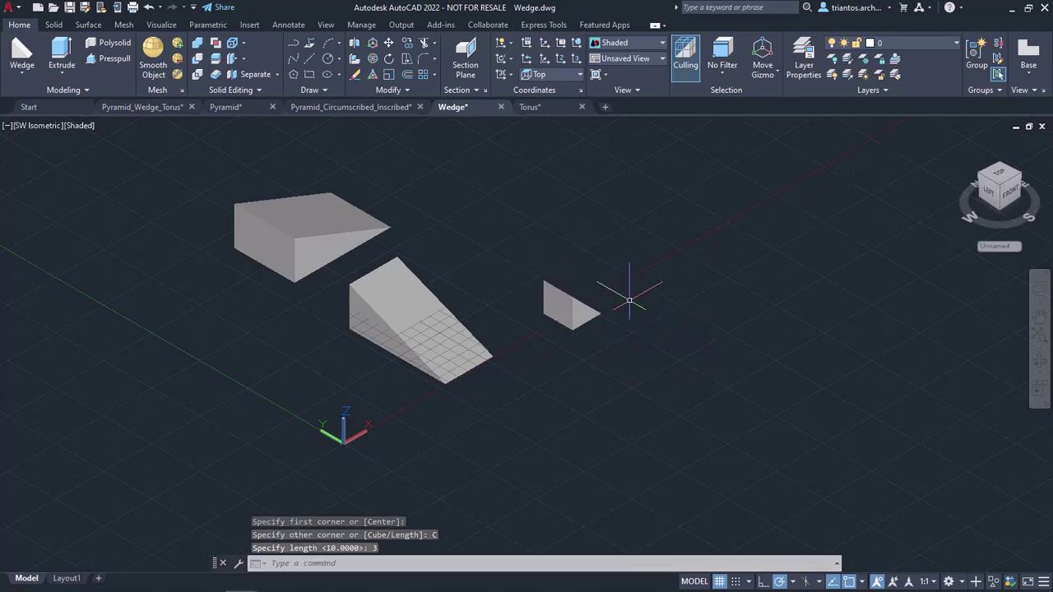
{"action": "middle_click_drag", "start_coordinate": [629, 300], "coordinate": [245, 257], "text": "shift"}
{"action": "left_click", "coordinate": [245, 257]}
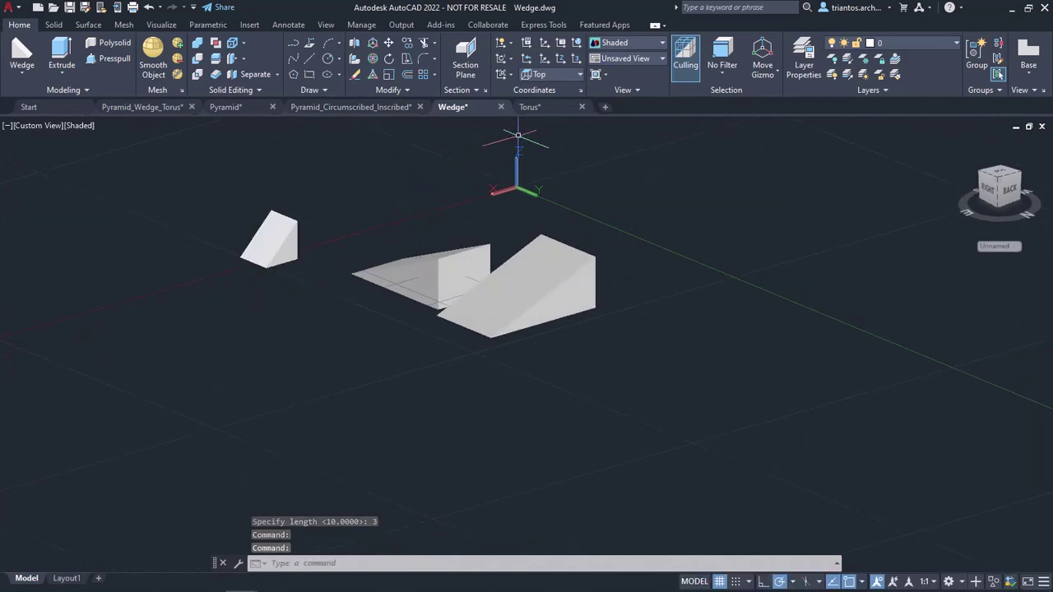
{"action": "left_click", "coordinate": [529, 107]}
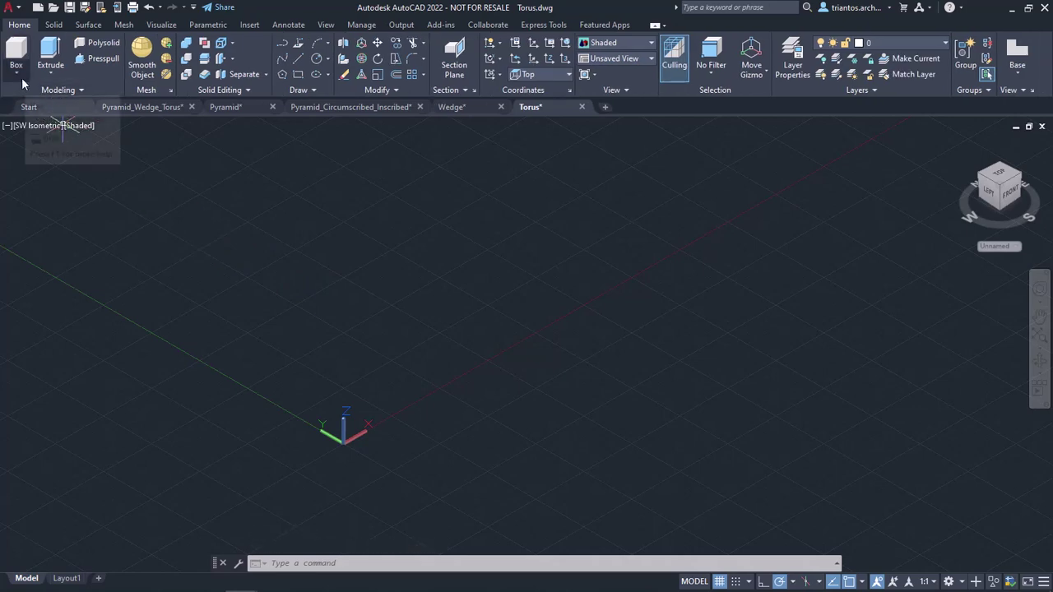
- Start the Torus tool from the Box flyout and the TORUS command
{"action": "left_click", "coordinate": [21, 80]}
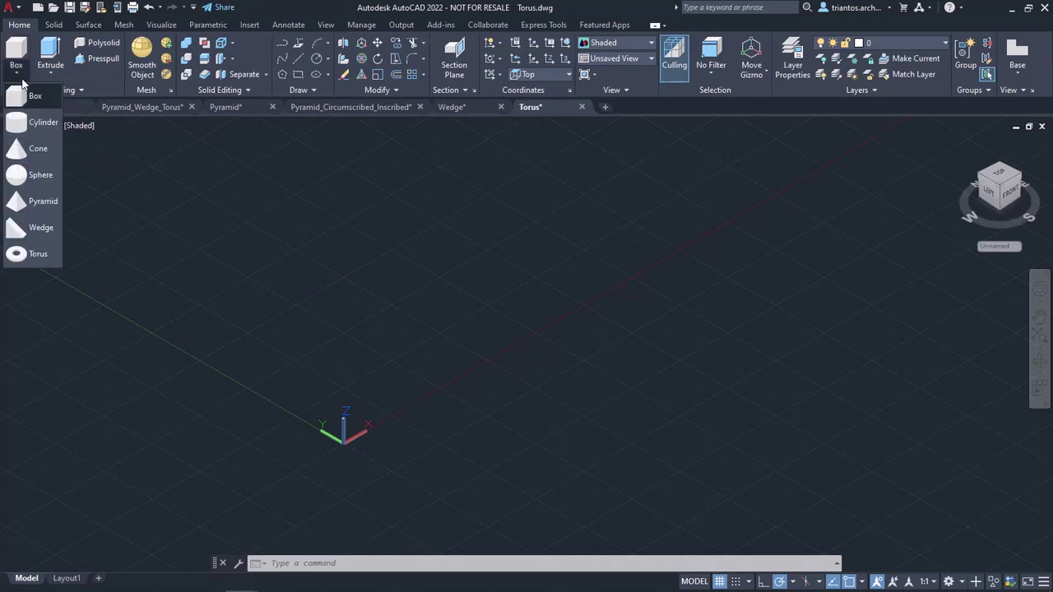
{"action": "left_click", "coordinate": [24, 256]}
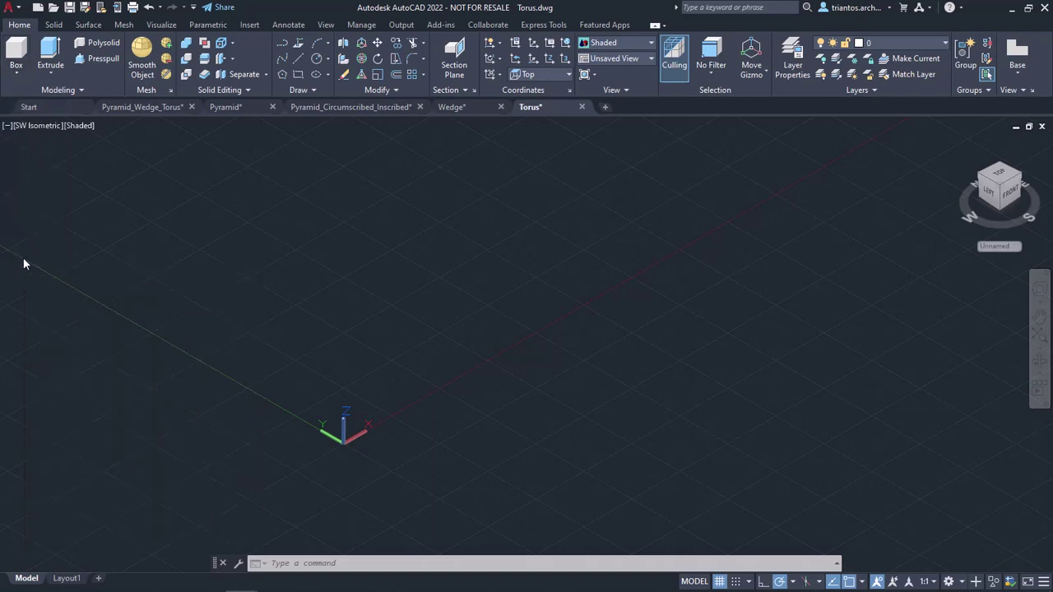
{"action": "type", "text": "torus"}
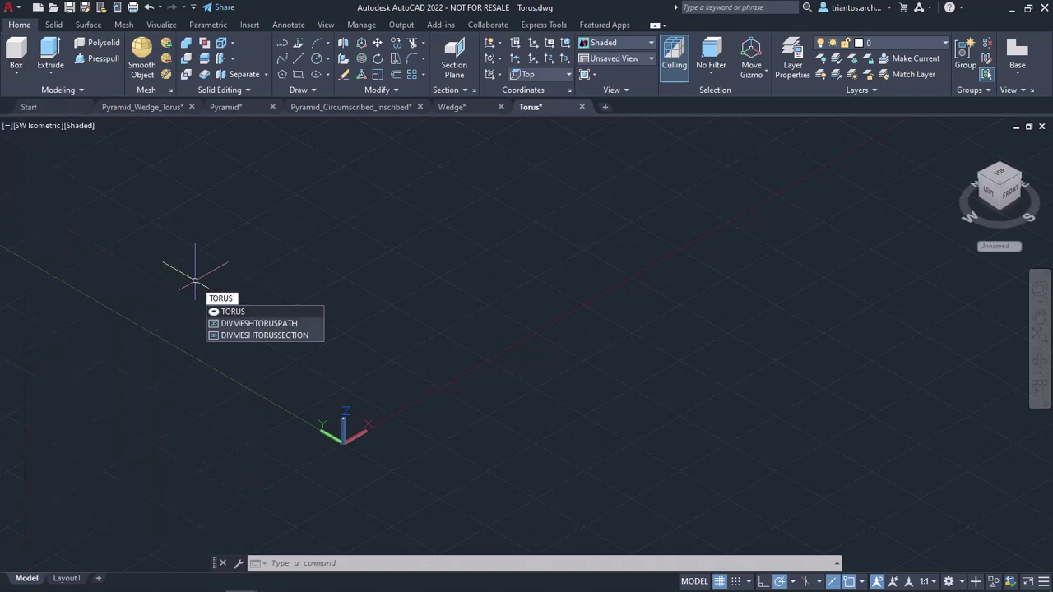
{"action": "key", "text": "Return"}
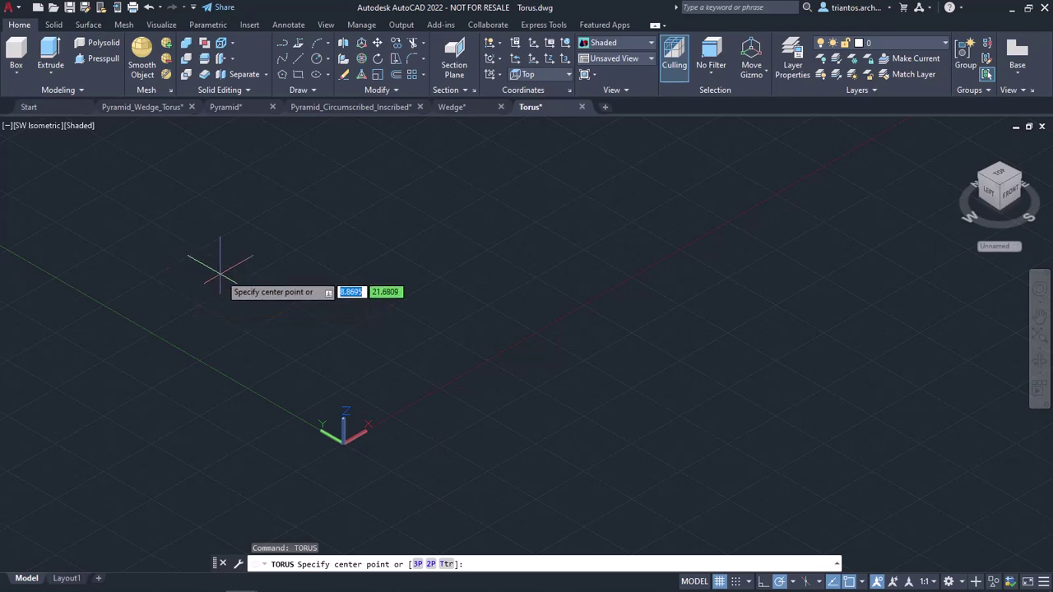
- Place a torus with radius 6 and tube radius 1, then orbit to view it
{"action": "left_click", "coordinate": [394, 265]}
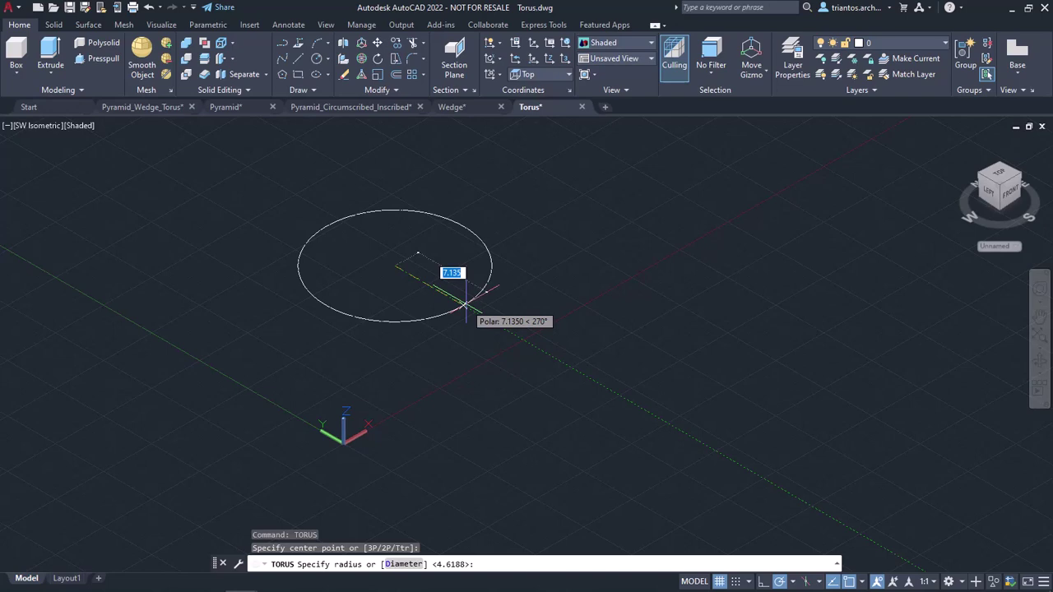
{"action": "type", "text": "6"}
{"action": "key", "text": "Return"}
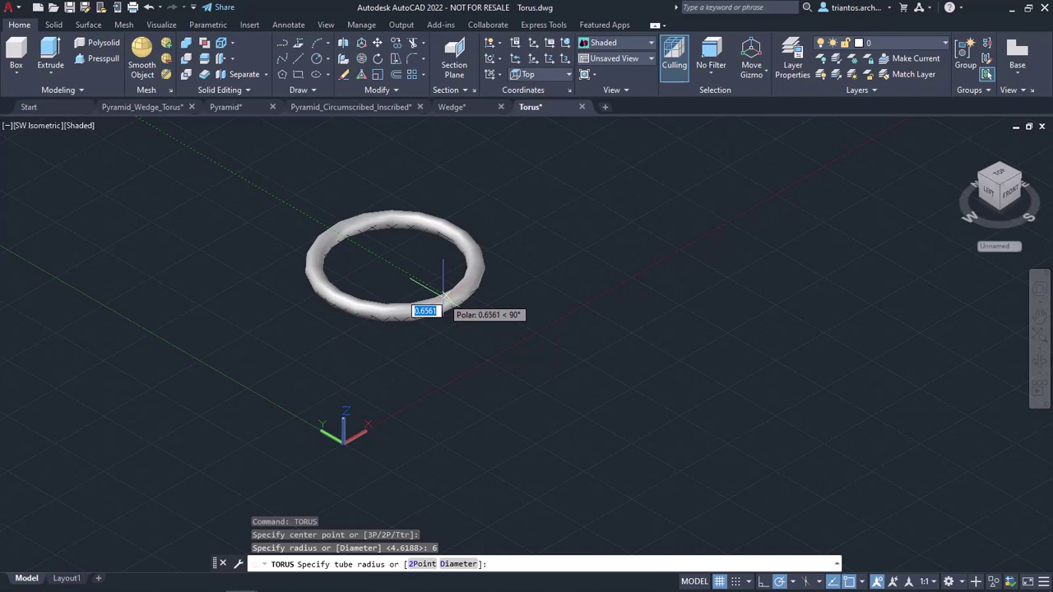
{"action": "type", "text": "1"}
{"action": "key", "text": "Return"}
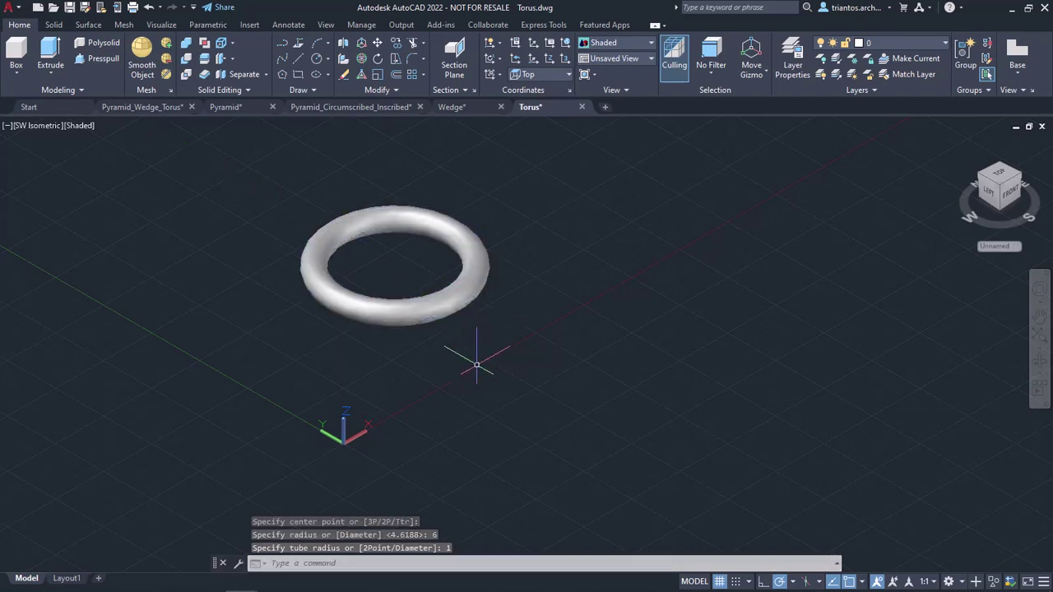
{"action": "middle_click_drag", "start_coordinate": [476, 365], "coordinate": [630, 348], "text": "shift"}
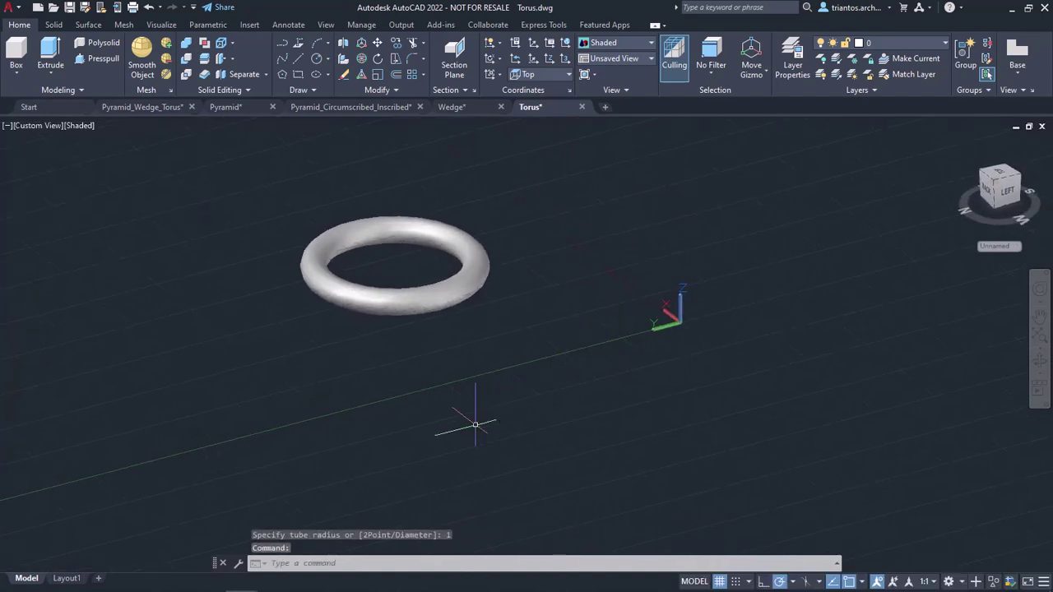
{"action": "key", "text": "Return"}
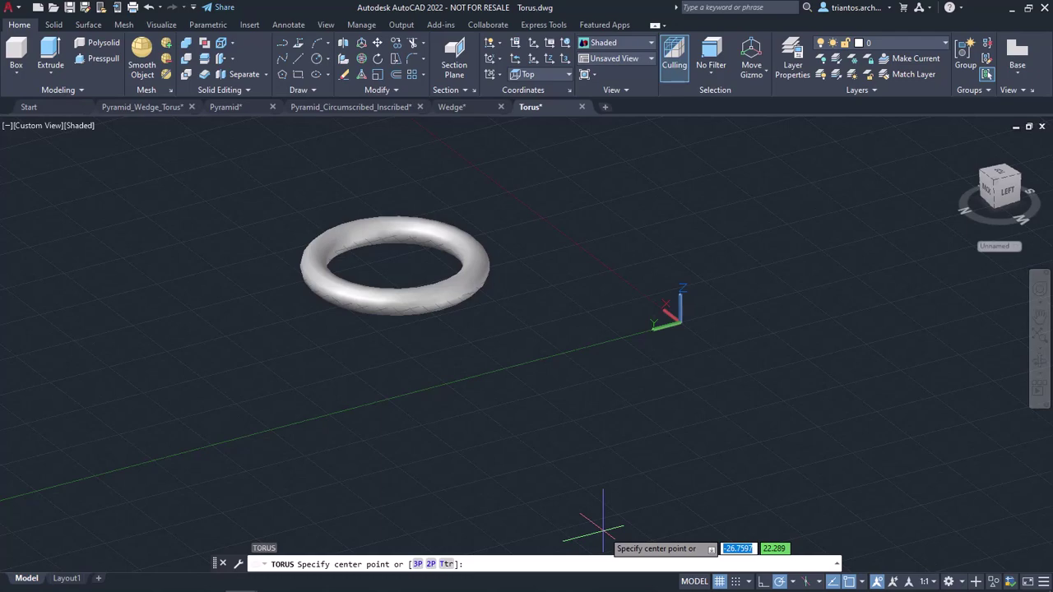
{"action": "key", "text": "Escape"}
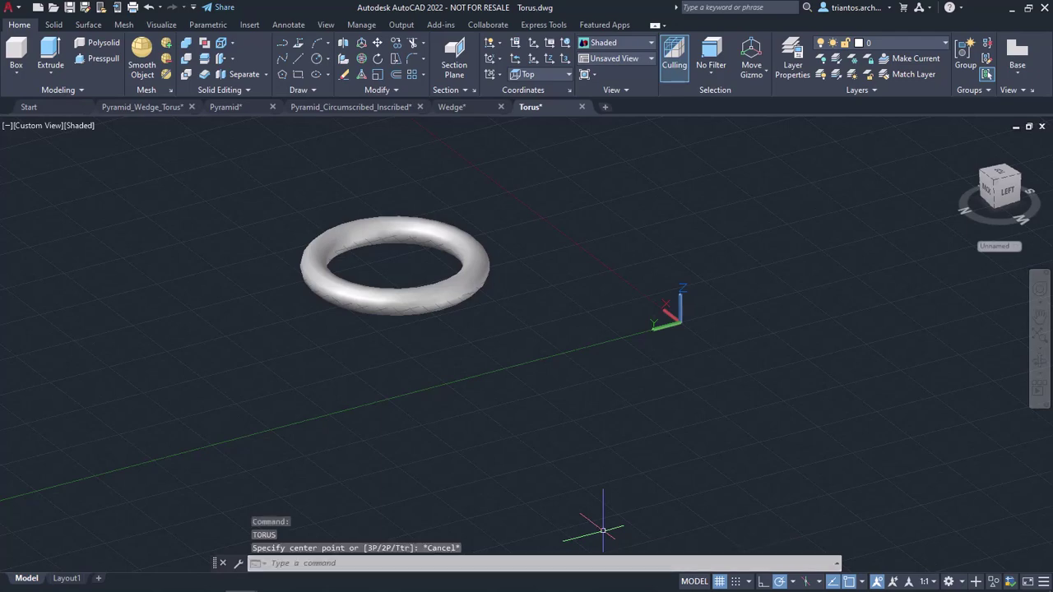